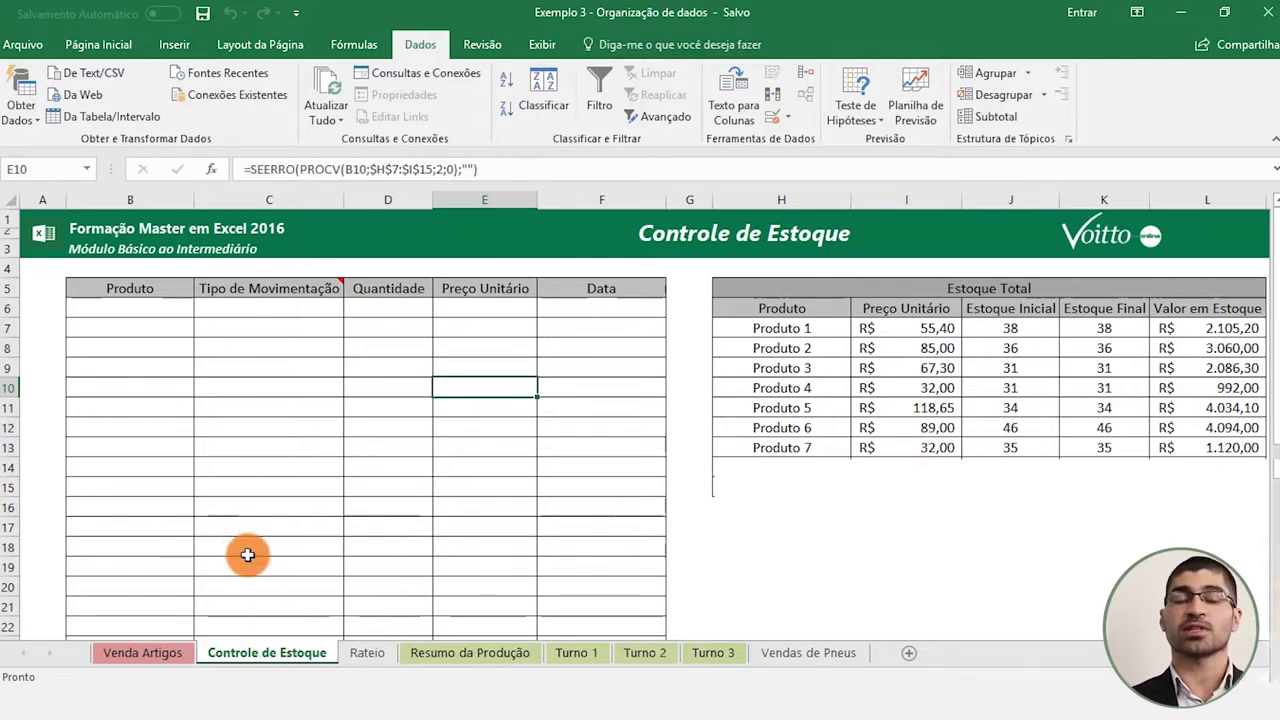
# Select the empty Produto entry cells B6 through B23 and bring up Validação de Dados.
pyautogui.click(298, 384)
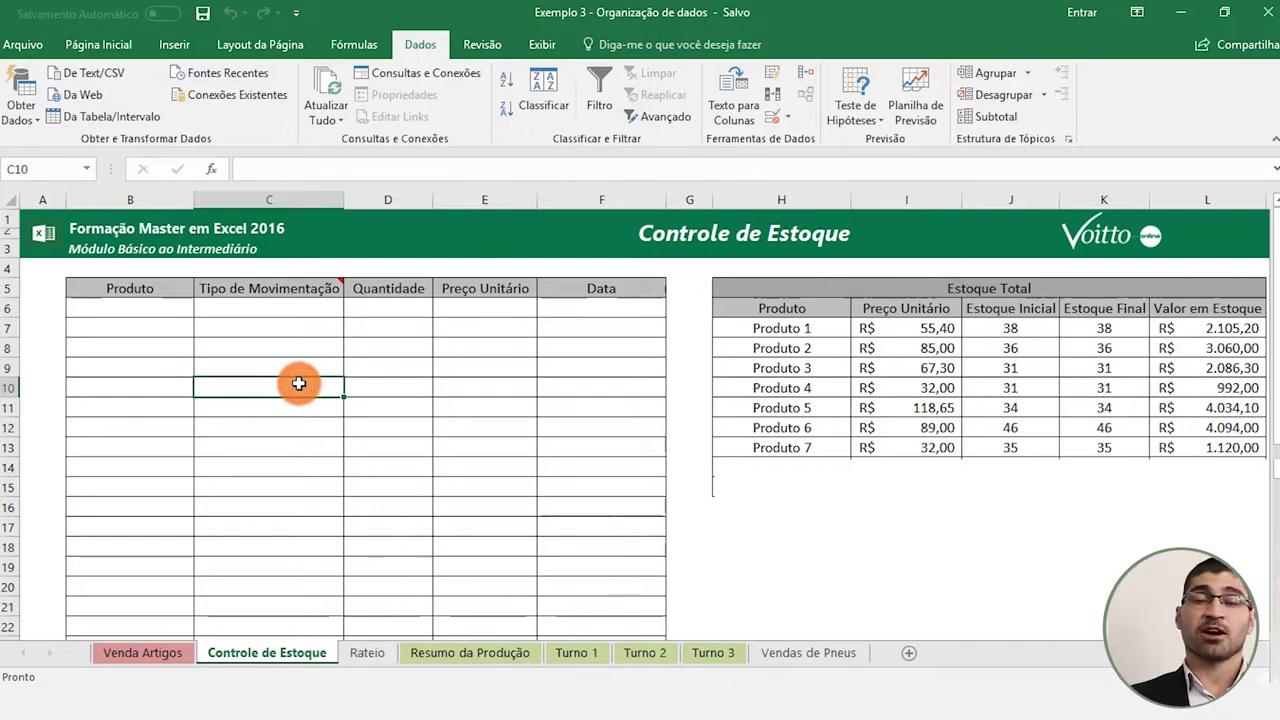
pyautogui.scroll(-1, 157, 349)
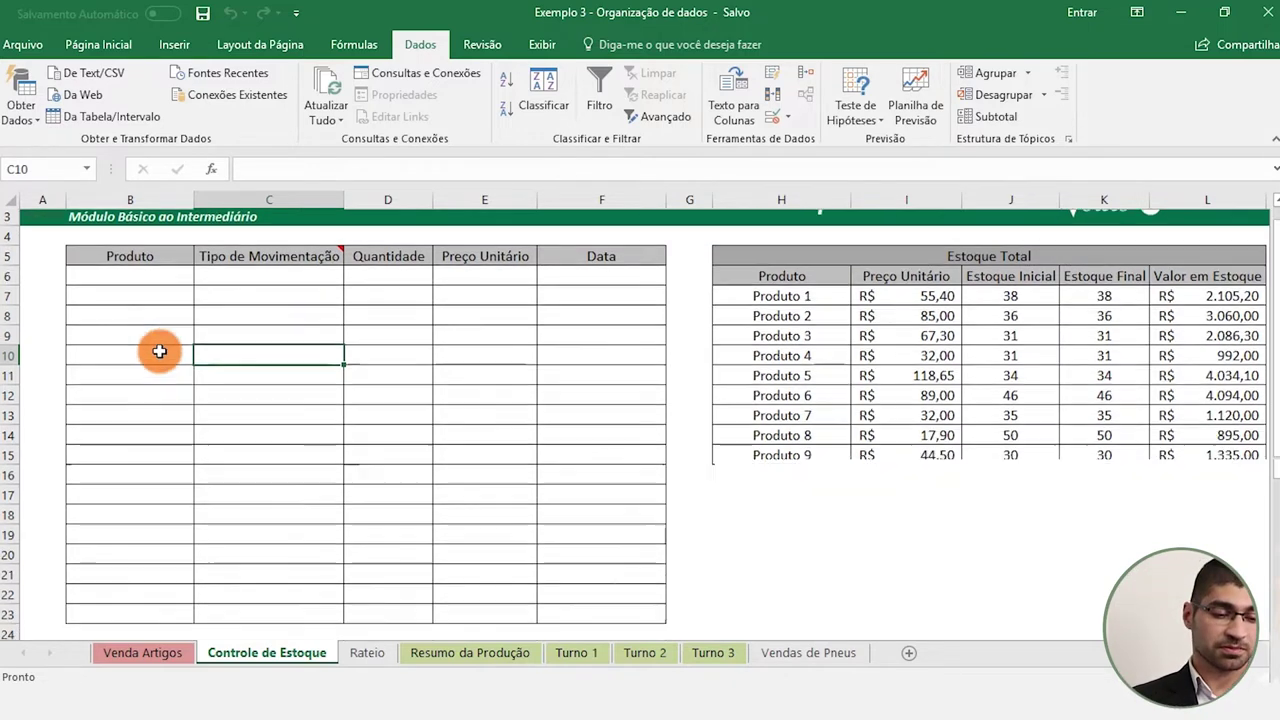
pyautogui.scroll(1, 157, 349)
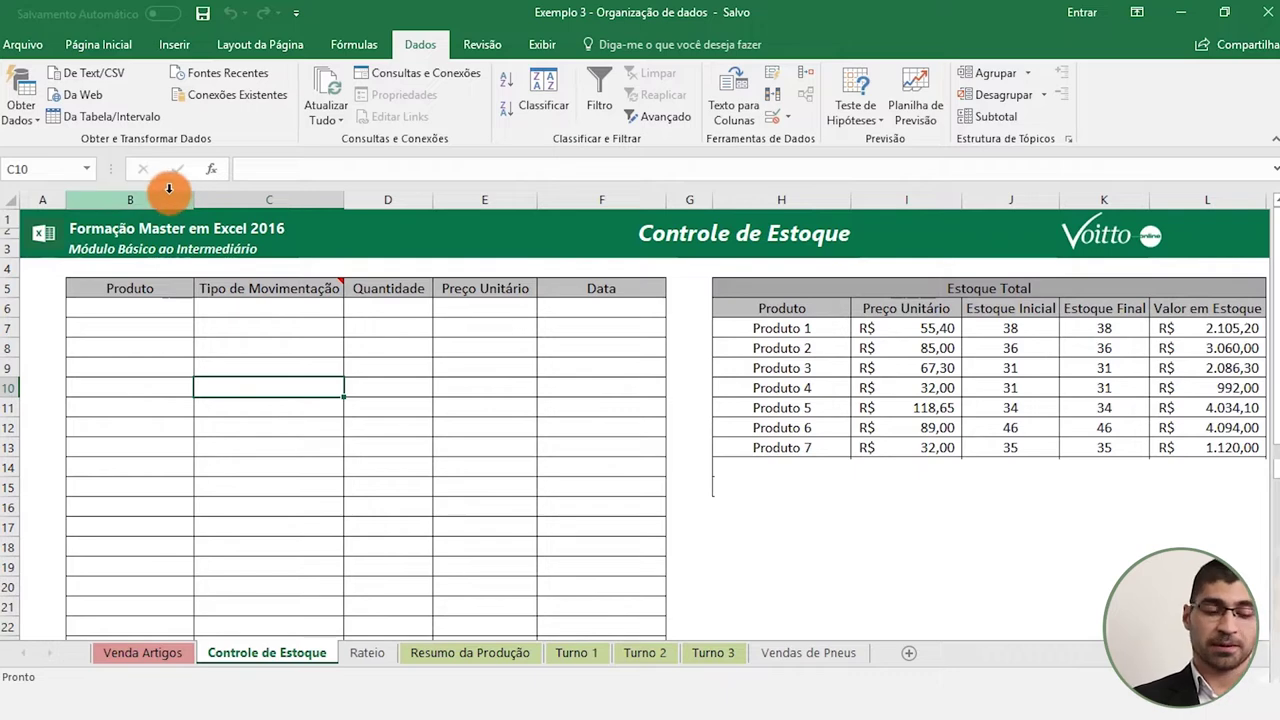
pyautogui.click(116, 287)
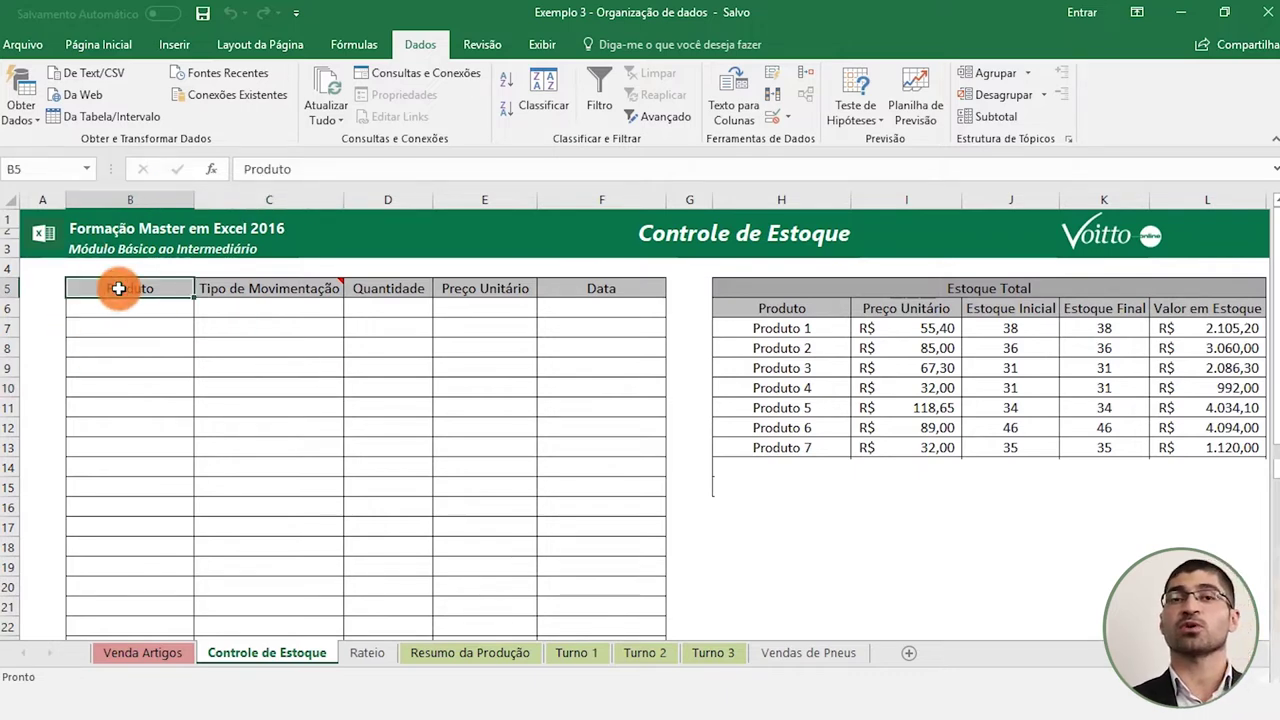
pyautogui.scroll(-1, 118, 288)
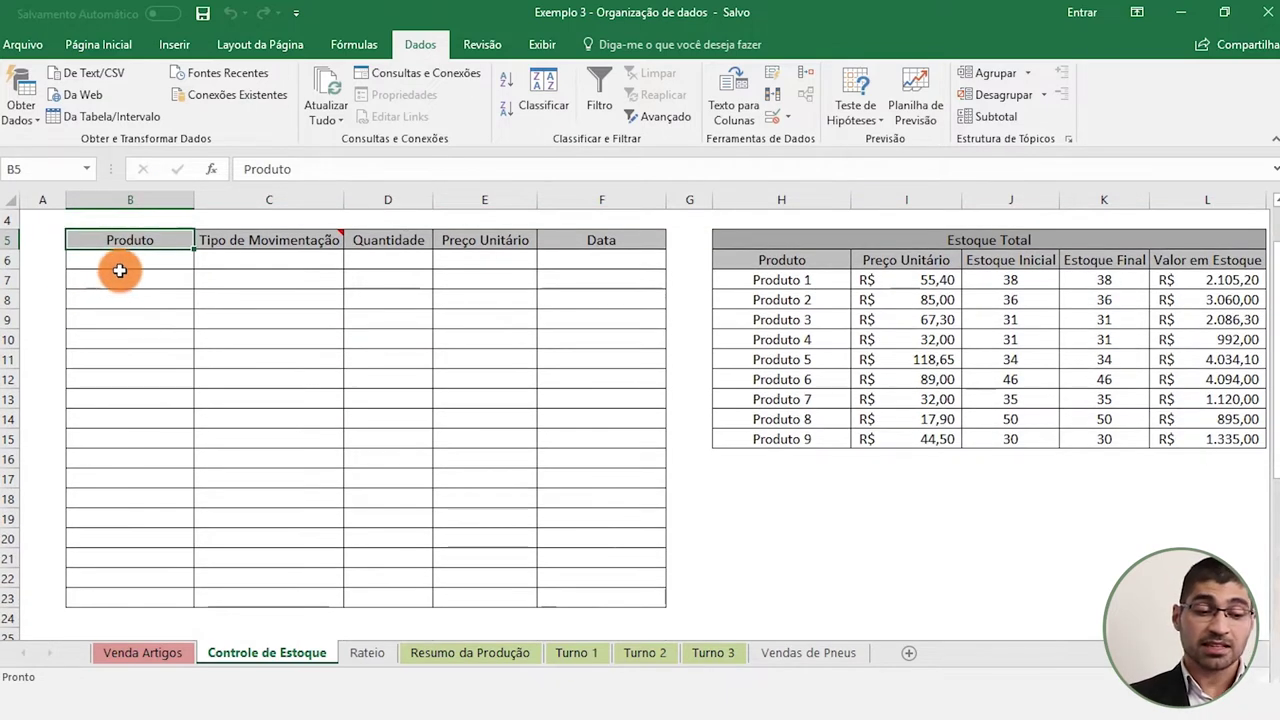
pyautogui.click(119, 271)
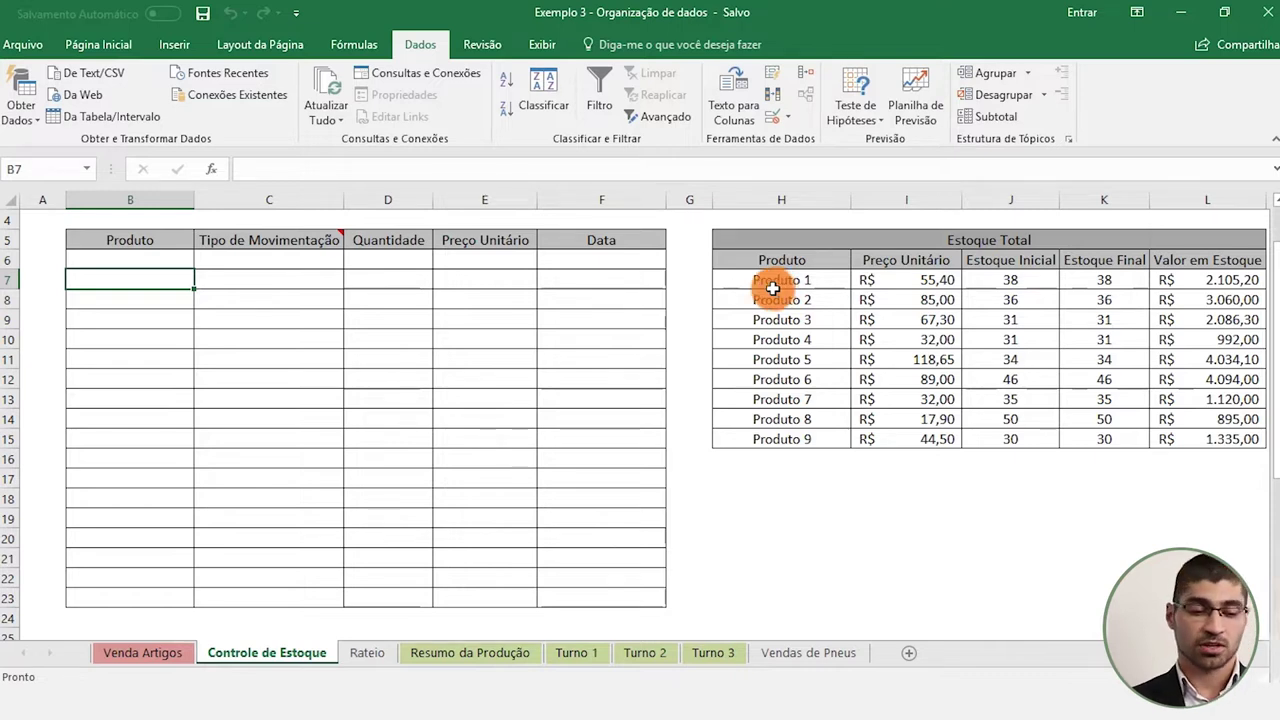
pyautogui.moveTo(144, 257); pyautogui.dragTo(127, 596)
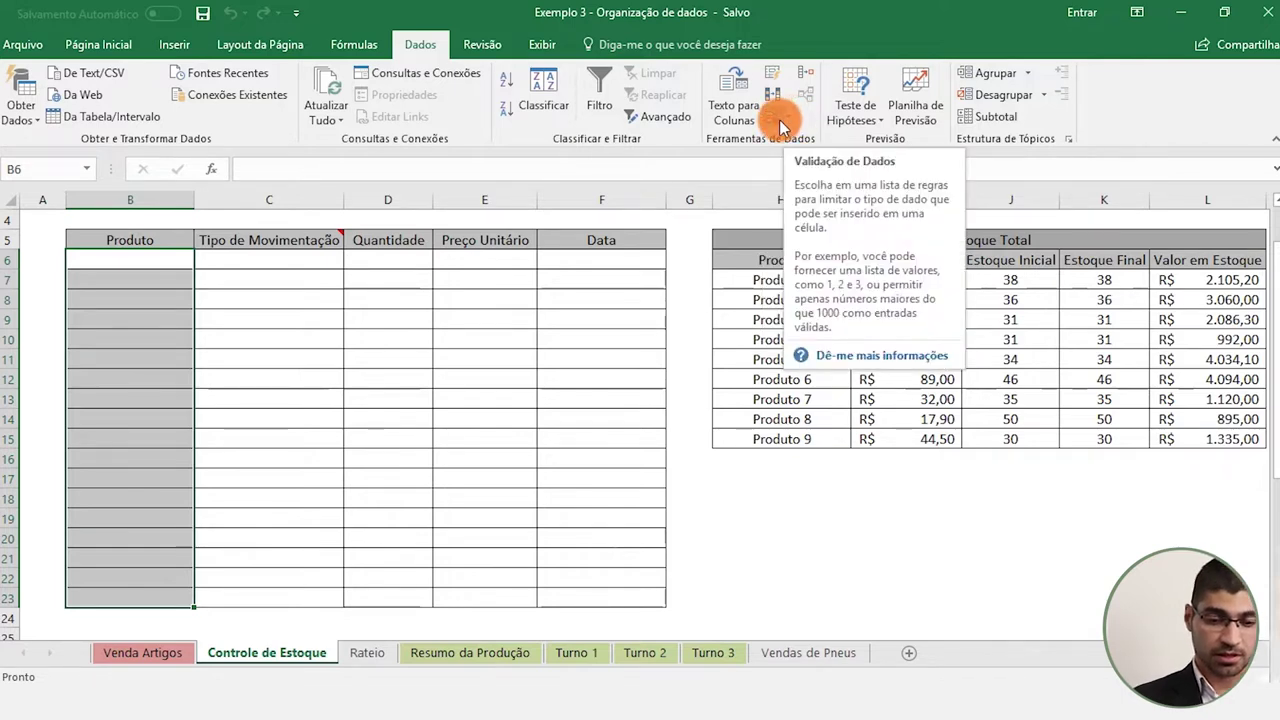
pyautogui.click(781, 123)
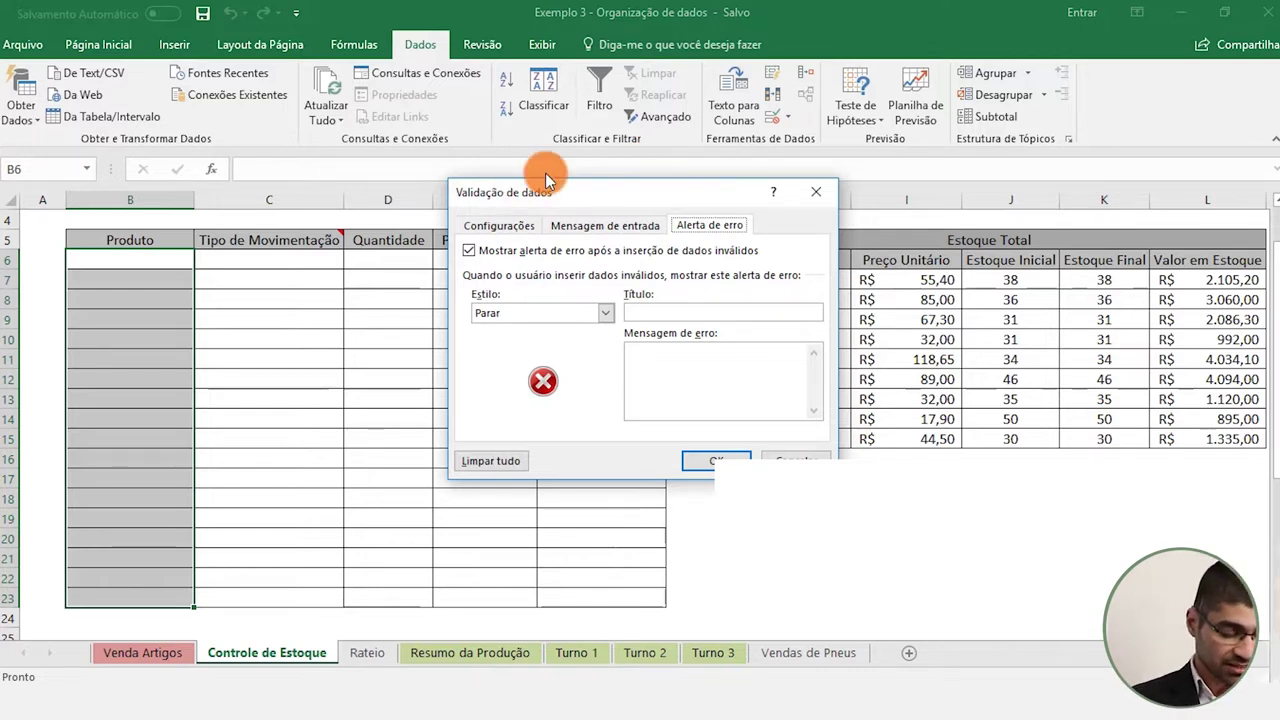
# Set the Produto cells to a Lista validation sourced from H7:H15 (Produto 1–9).
pyautogui.moveTo(567, 177)
pyautogui.mouseDown()
pyautogui.moveTo(387, 159)
pyautogui.moveTo(428, 199)
pyautogui.mouseUp()
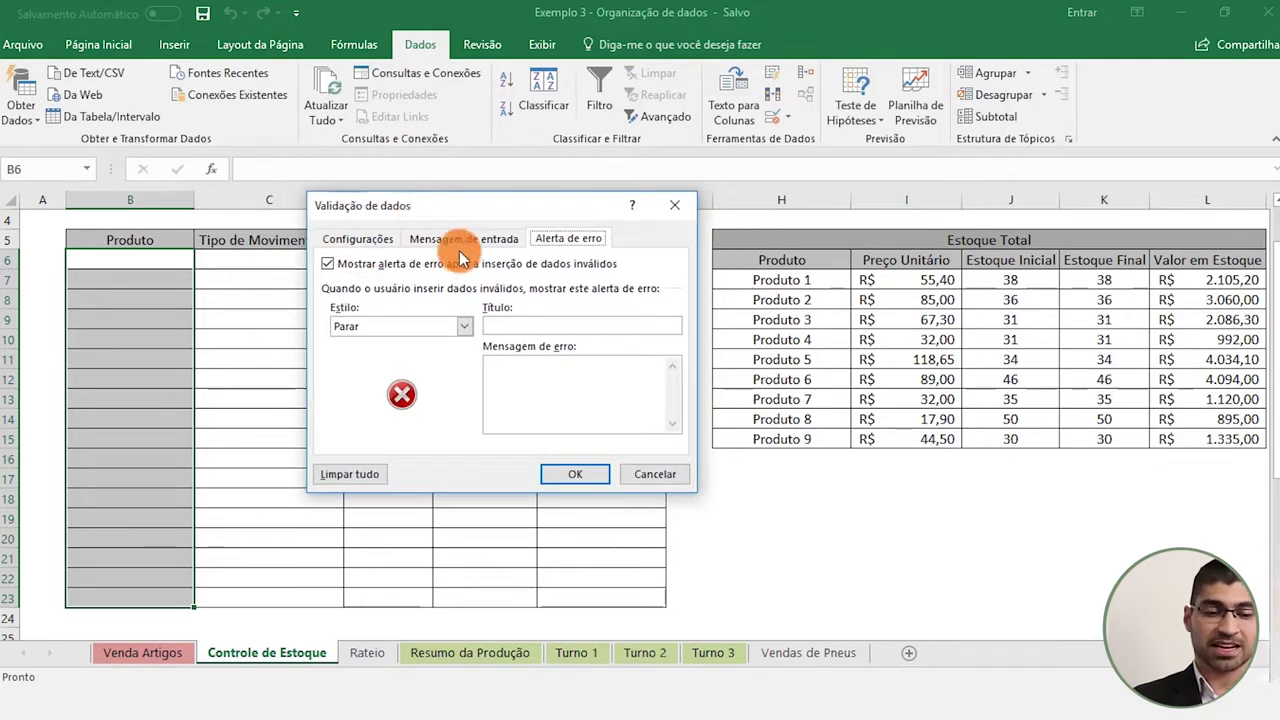
pyautogui.click(350, 241)
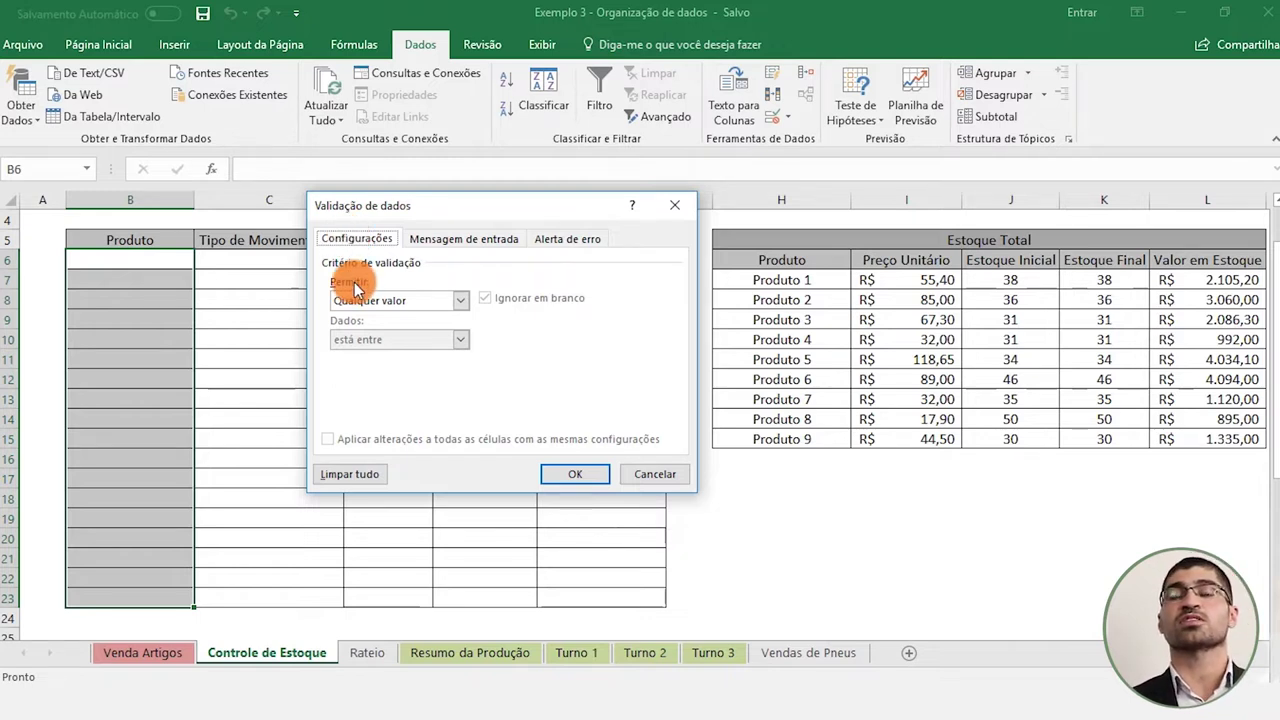
pyautogui.click(411, 297)
pyautogui.click(346, 354)
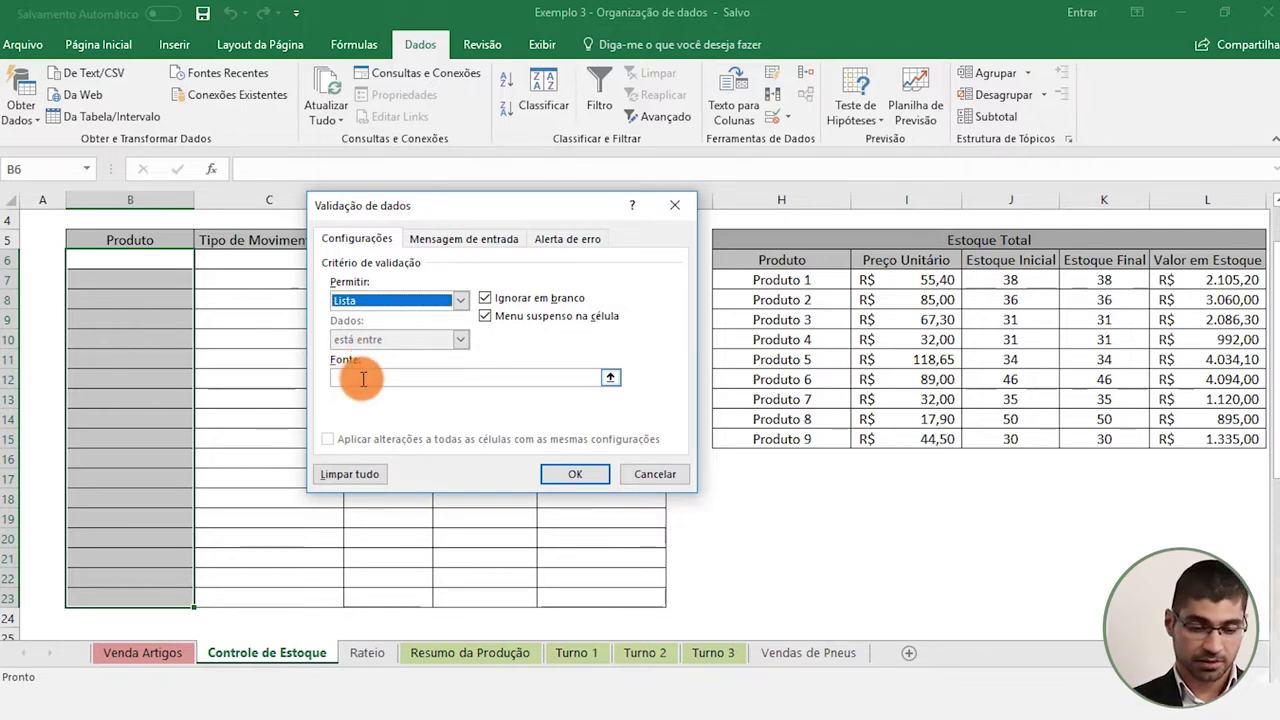
pyautogui.click(363, 378)
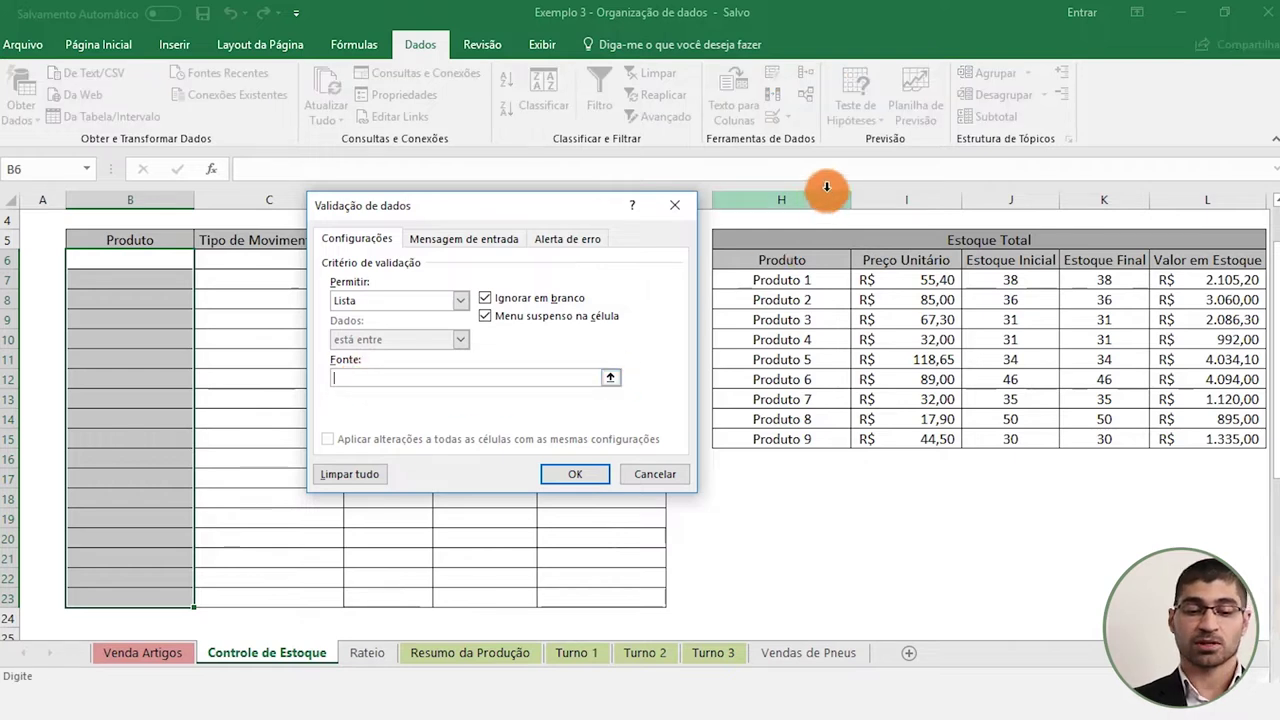
pyautogui.click(774, 280)
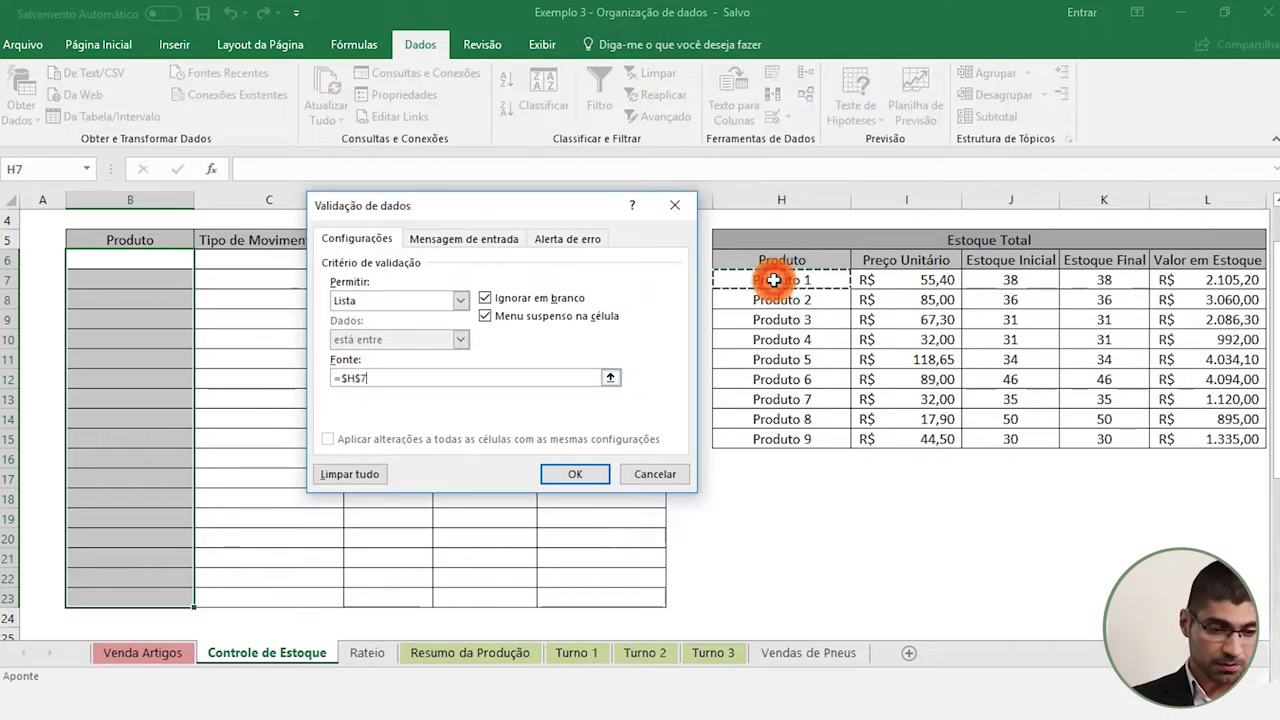
pyautogui.moveTo(774, 280); pyautogui.dragTo(772, 440)
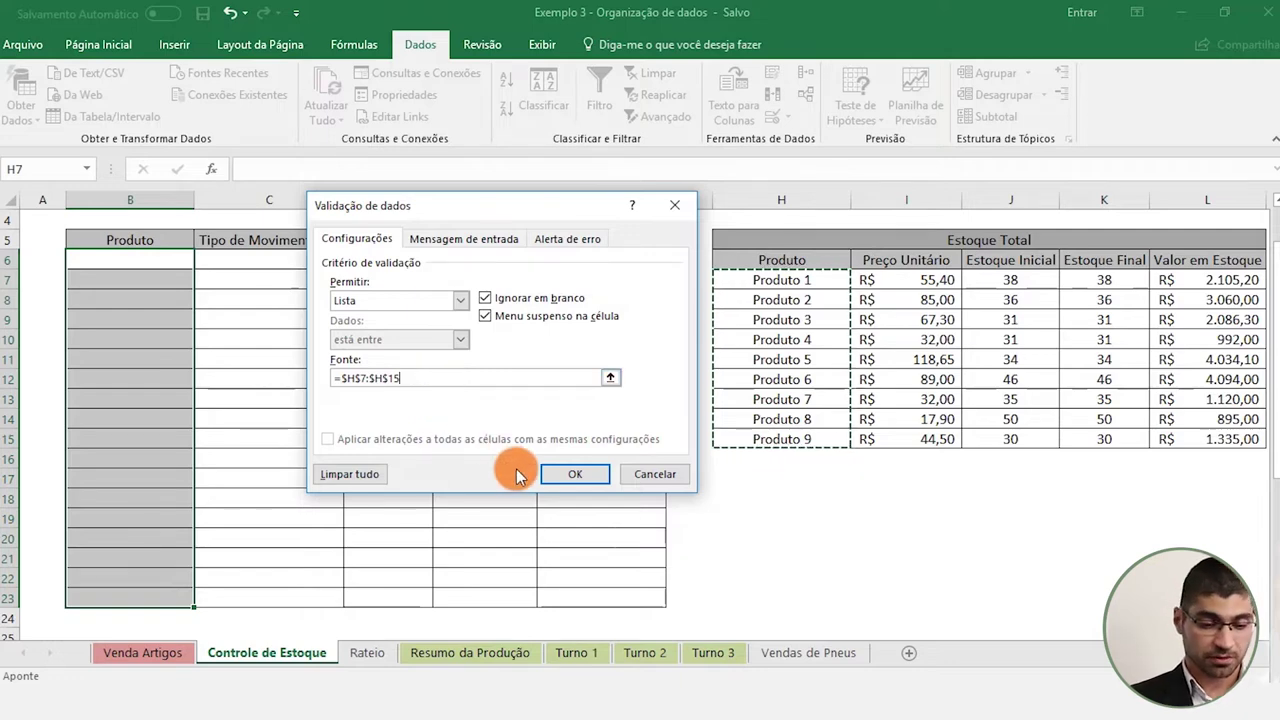
pyautogui.click(557, 474)
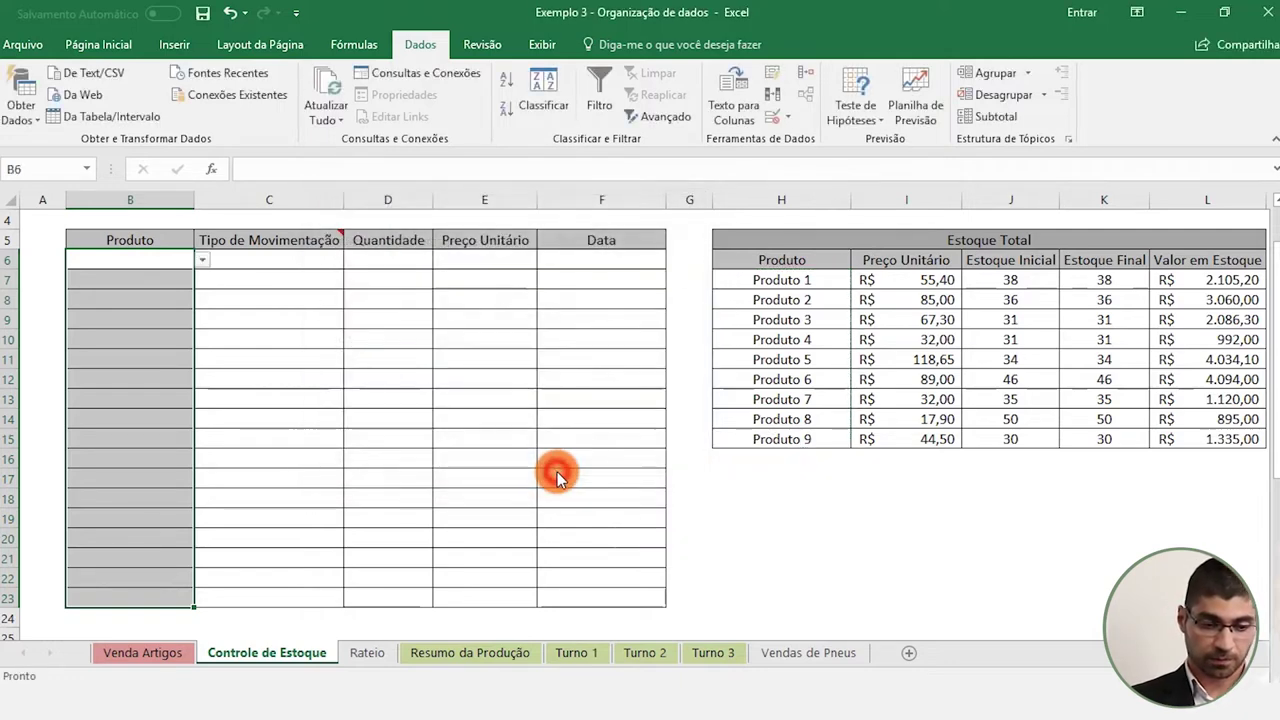
# Pick Produto 1 from the new dropdown in cell B9.
pyautogui.click(451, 461)
pyautogui.click(138, 320)
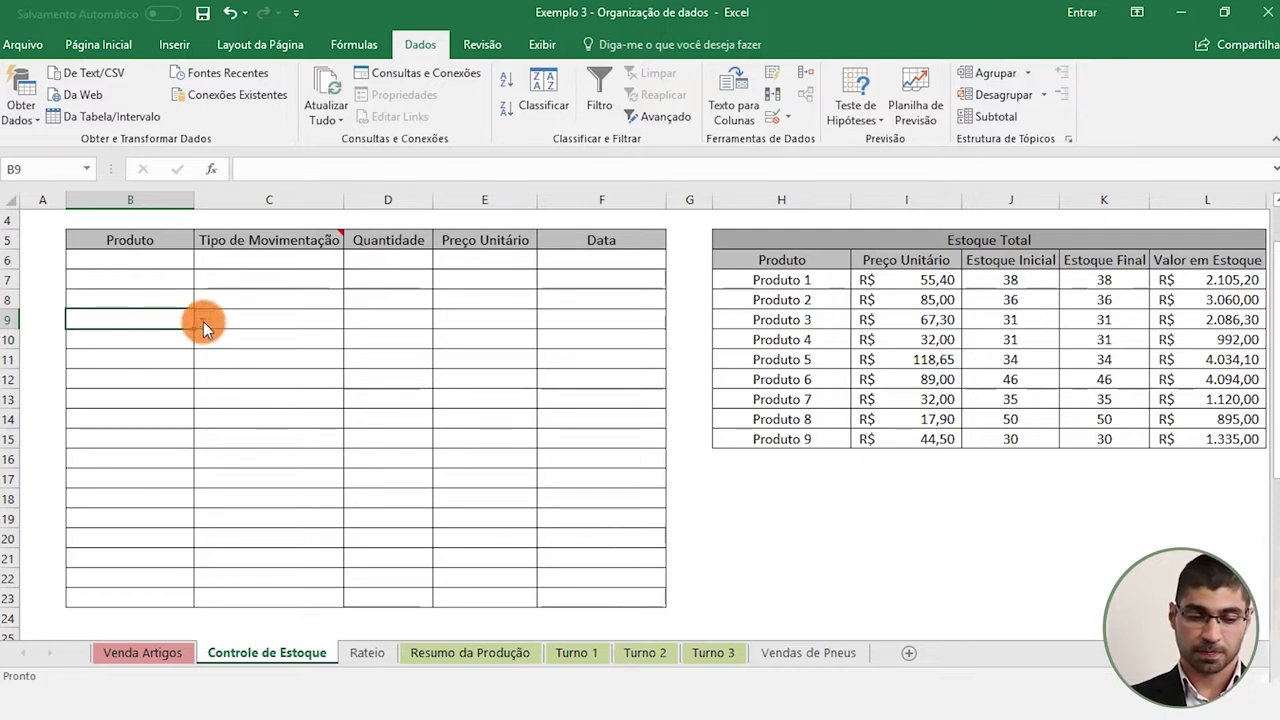
pyautogui.click(203, 321)
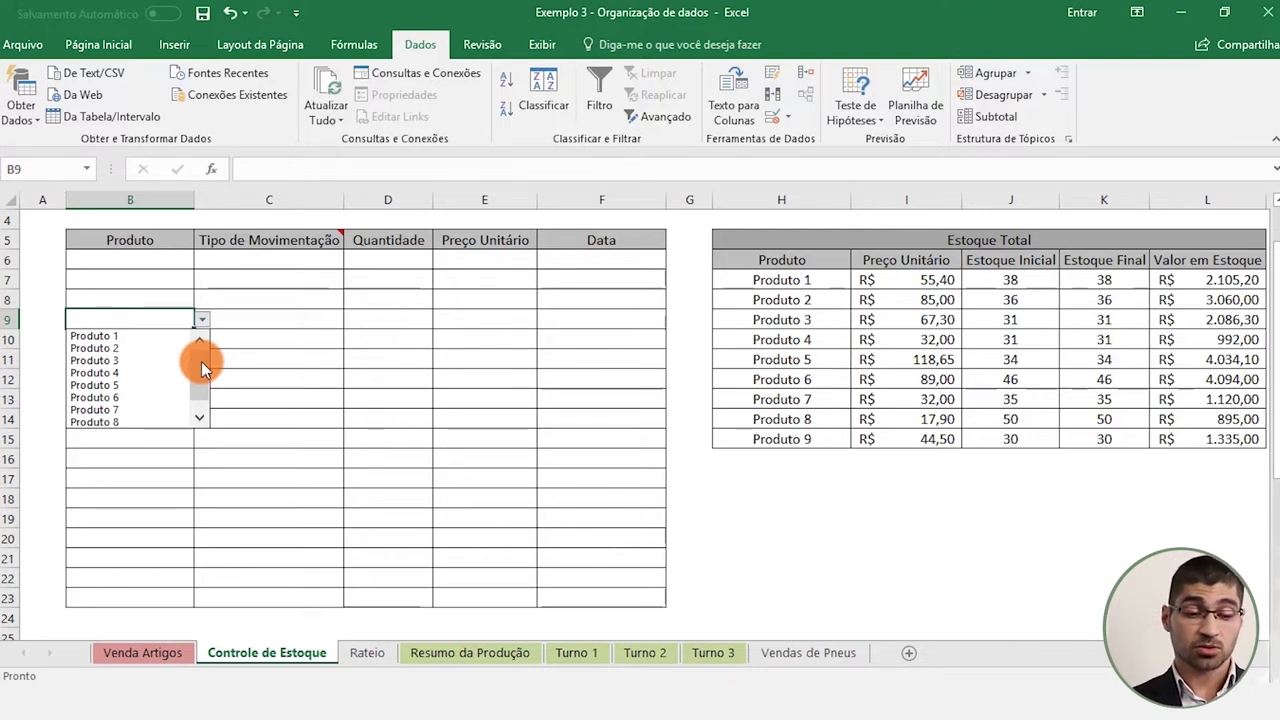
pyautogui.moveTo(201, 361); pyautogui.dragTo(196, 405)
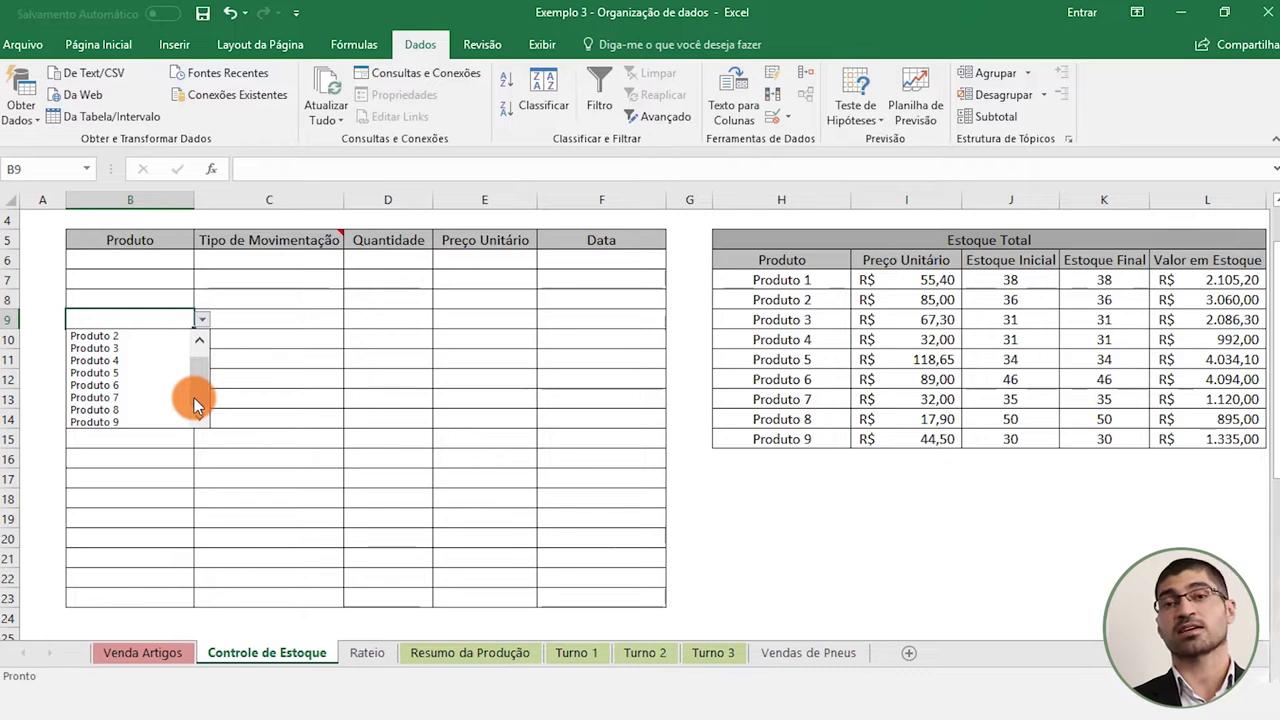
pyautogui.moveTo(198, 387); pyautogui.dragTo(200, 360)
pyautogui.click(143, 335)
pyautogui.click(130, 376)
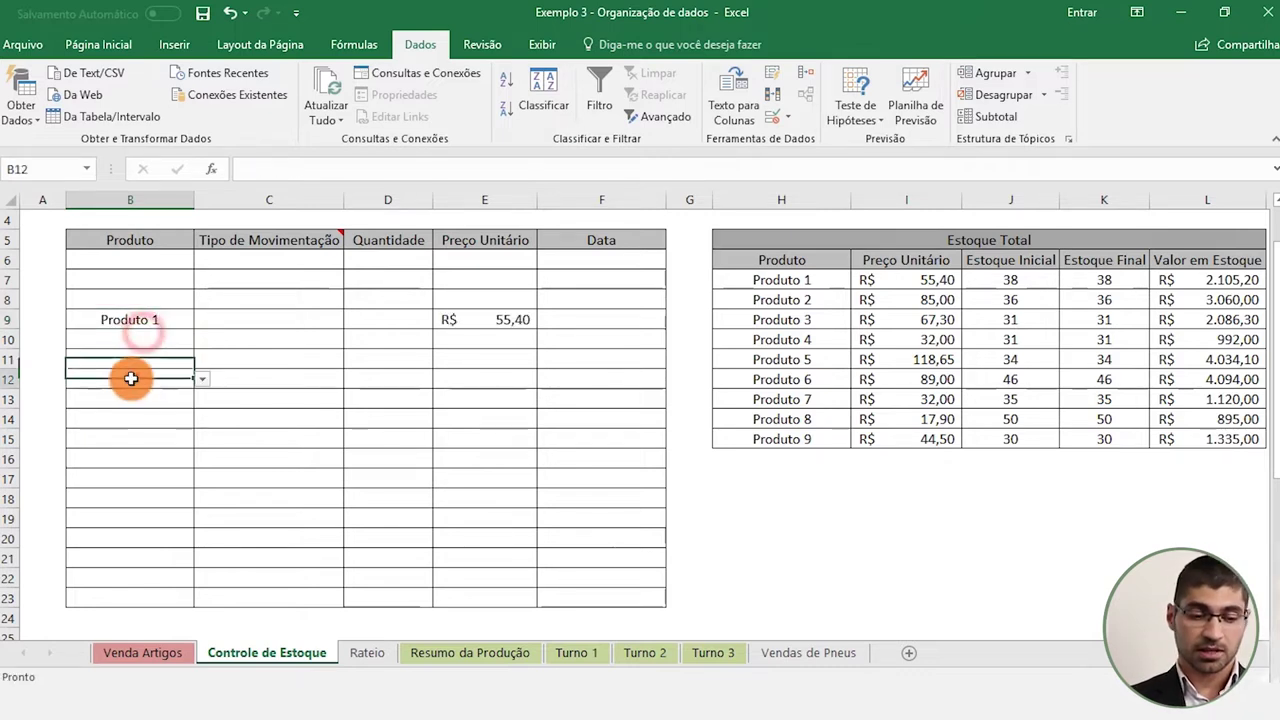
pyautogui.click(133, 318)
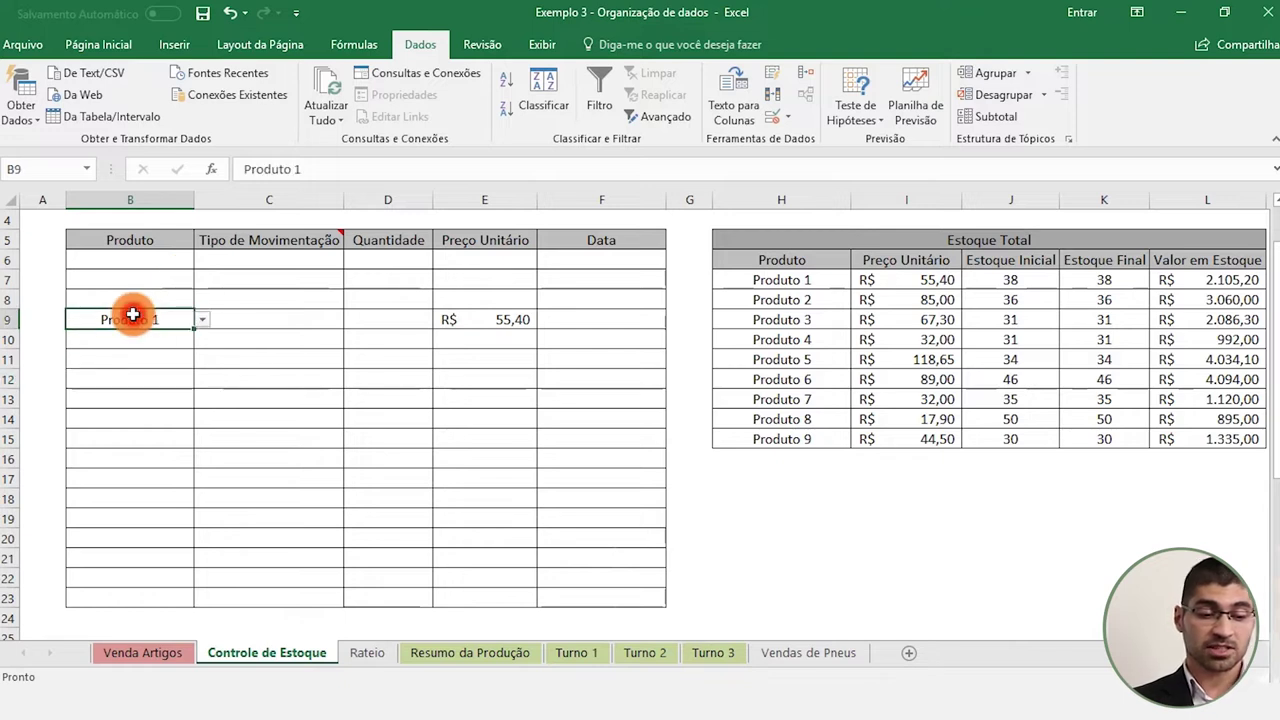
# Verify row 9's Preço Unitário formula shows R$ 55,40.
pyautogui.click(460, 312)
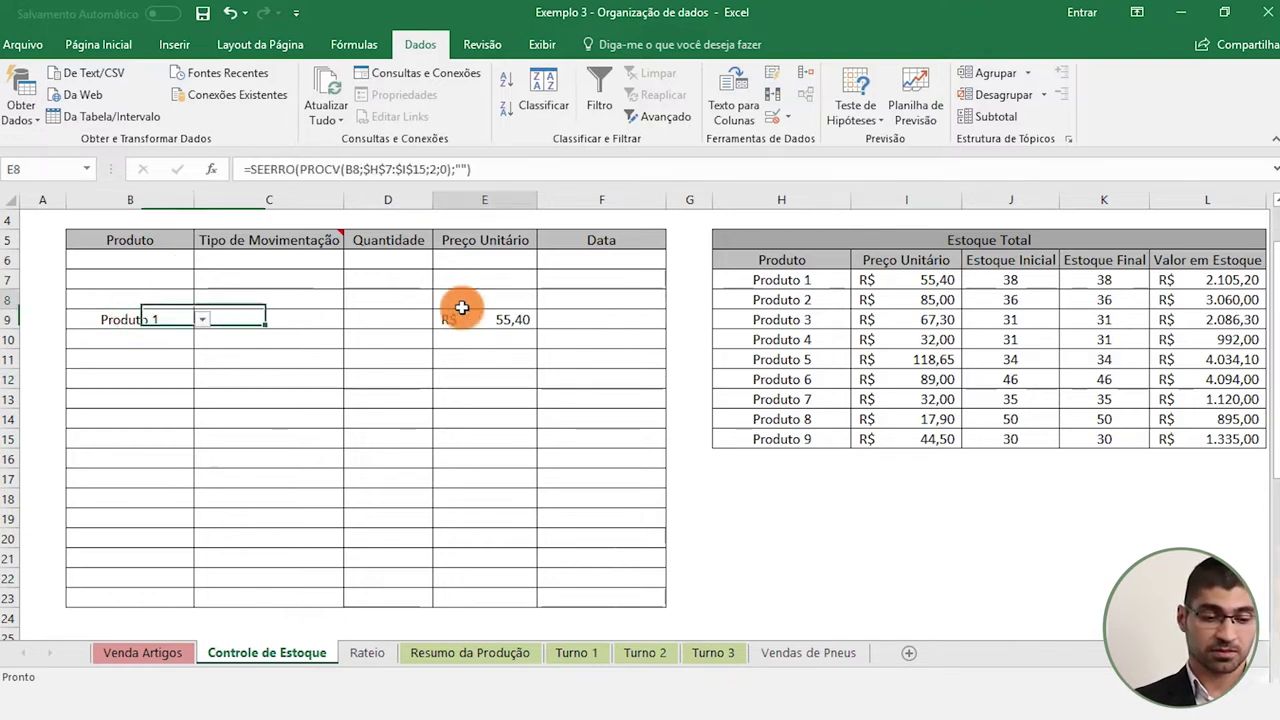
pyautogui.click(274, 352)
pyautogui.click(178, 317)
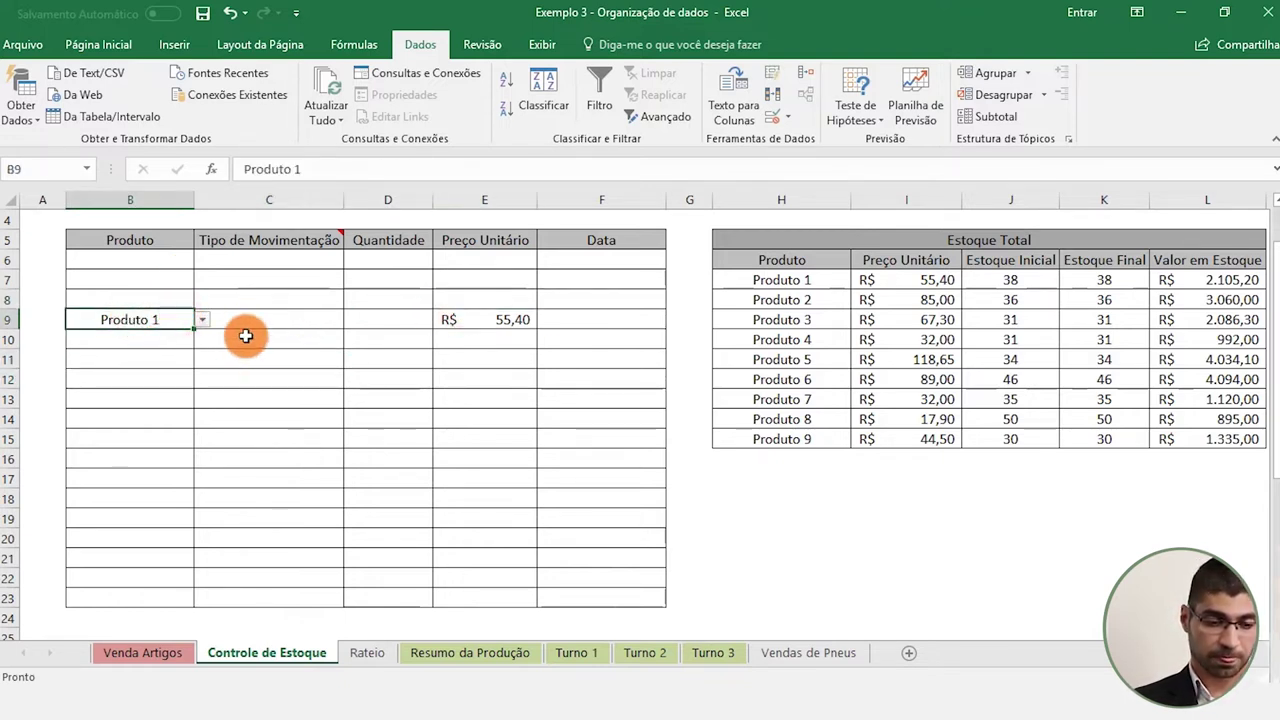
pyautogui.click(275, 292)
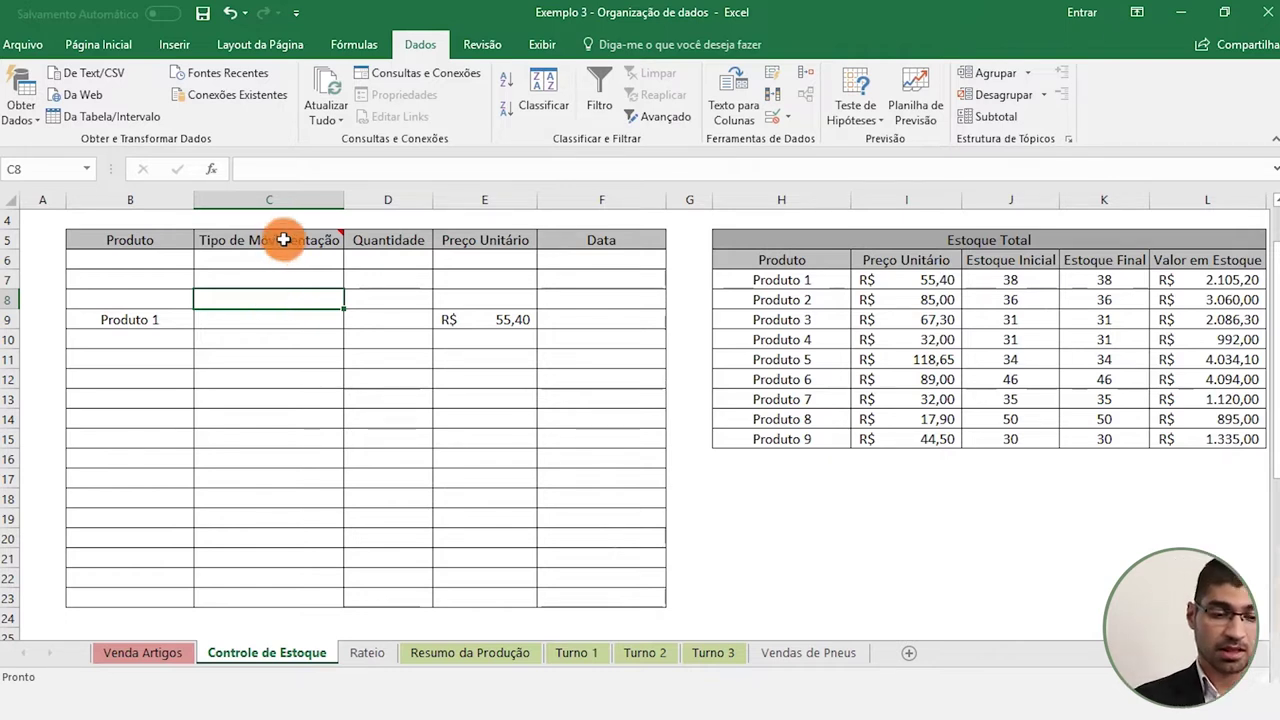
# Restrict Tipo de Movimentação cells C6:C23 to a Lista of Entrada;Saída.
pyautogui.moveTo(284, 240)
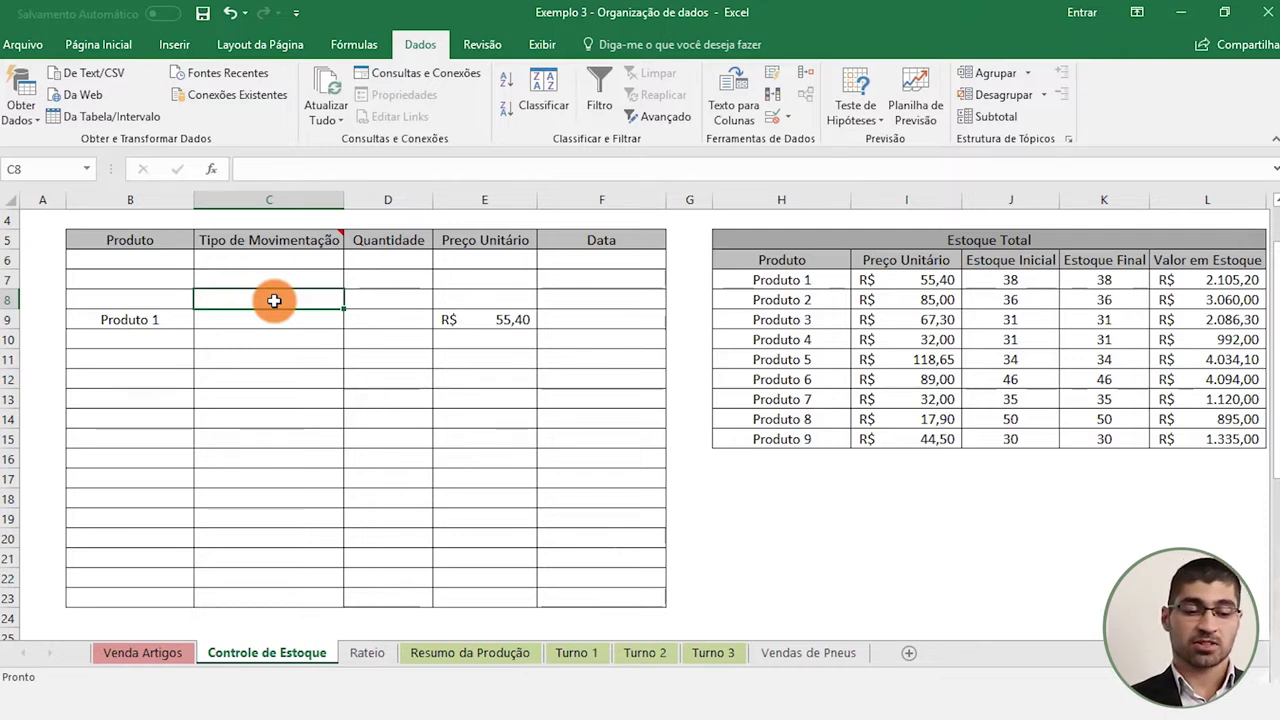
pyautogui.moveTo(258, 254); pyautogui.dragTo(256, 600)
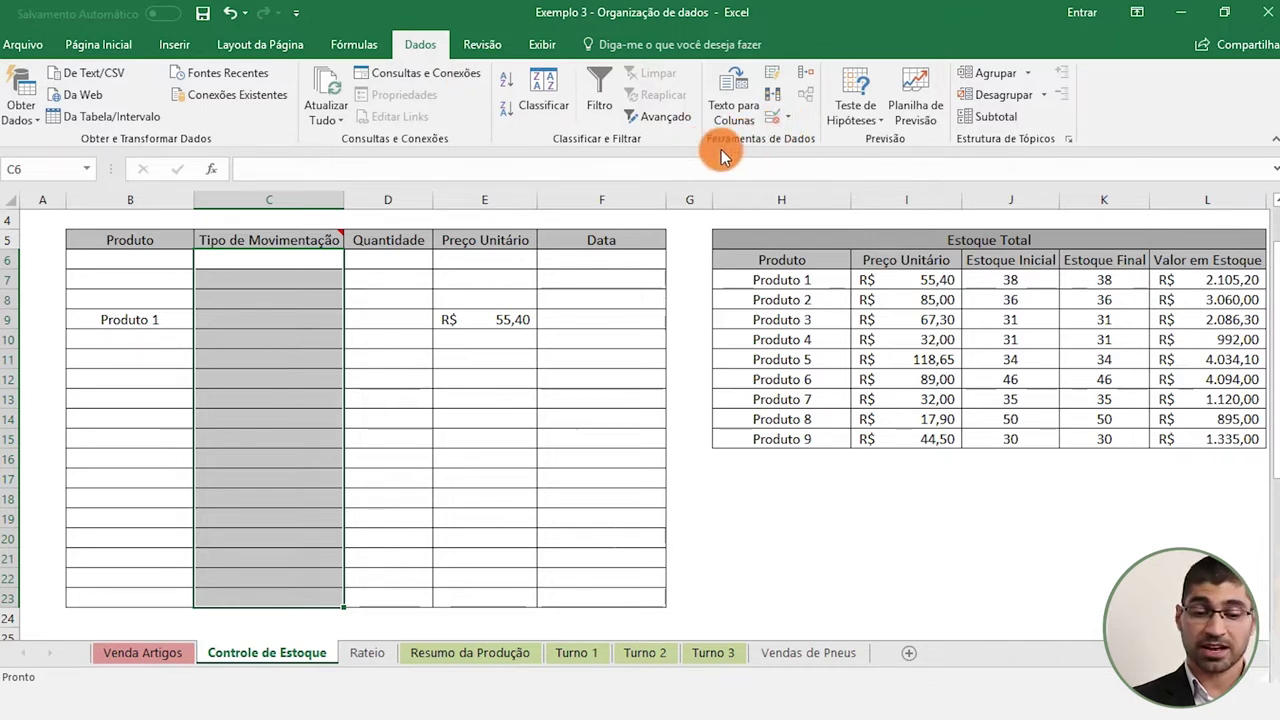
pyautogui.click(772, 122)
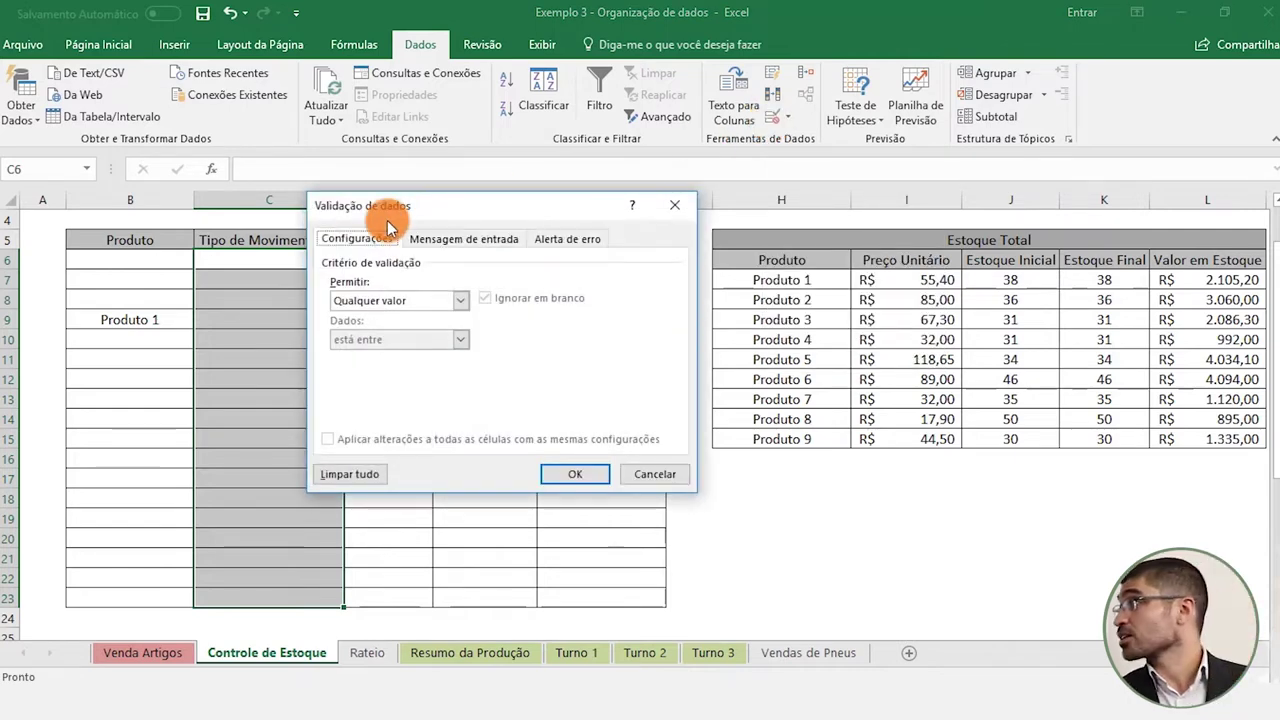
pyautogui.click(396, 303)
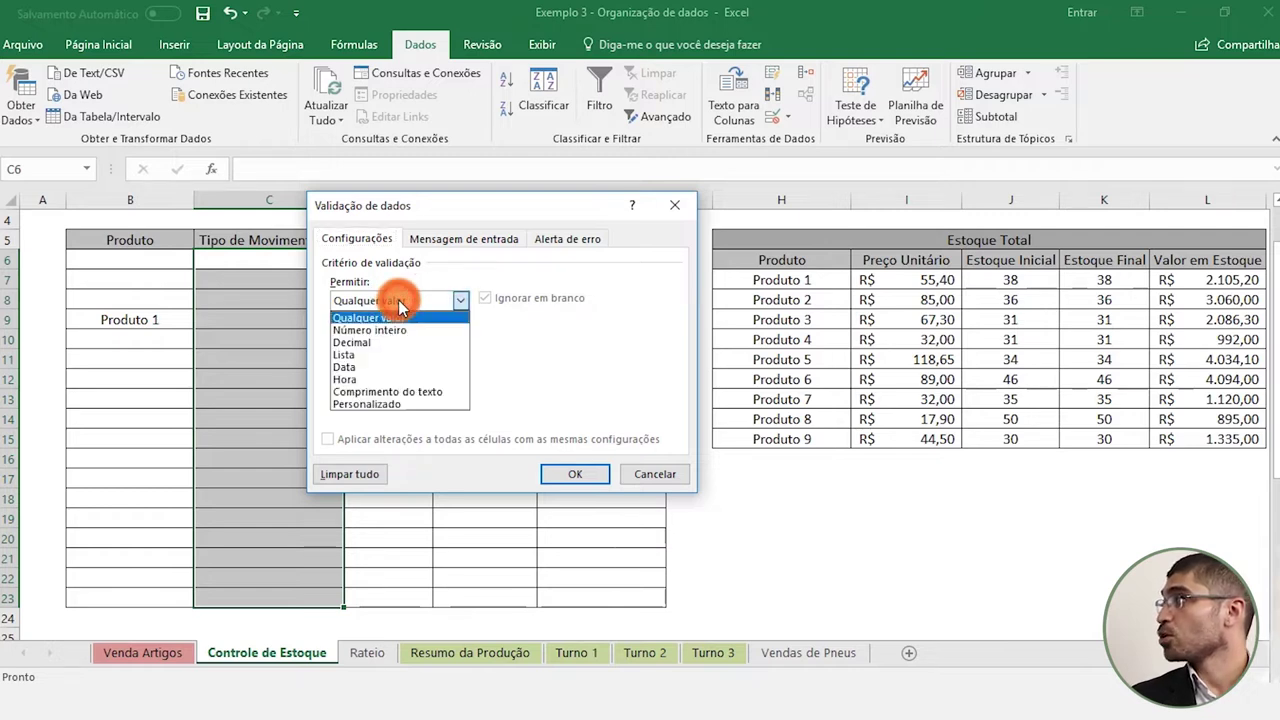
pyautogui.click(380, 357)
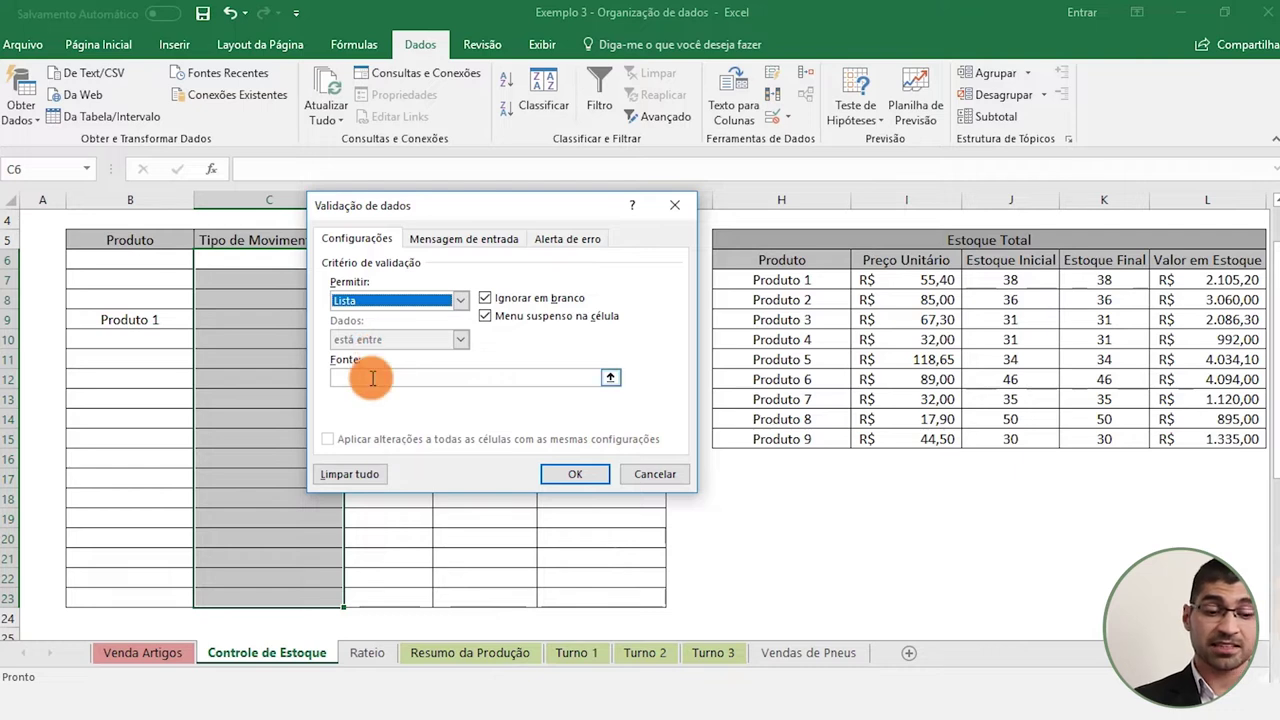
pyautogui.click(370, 377)
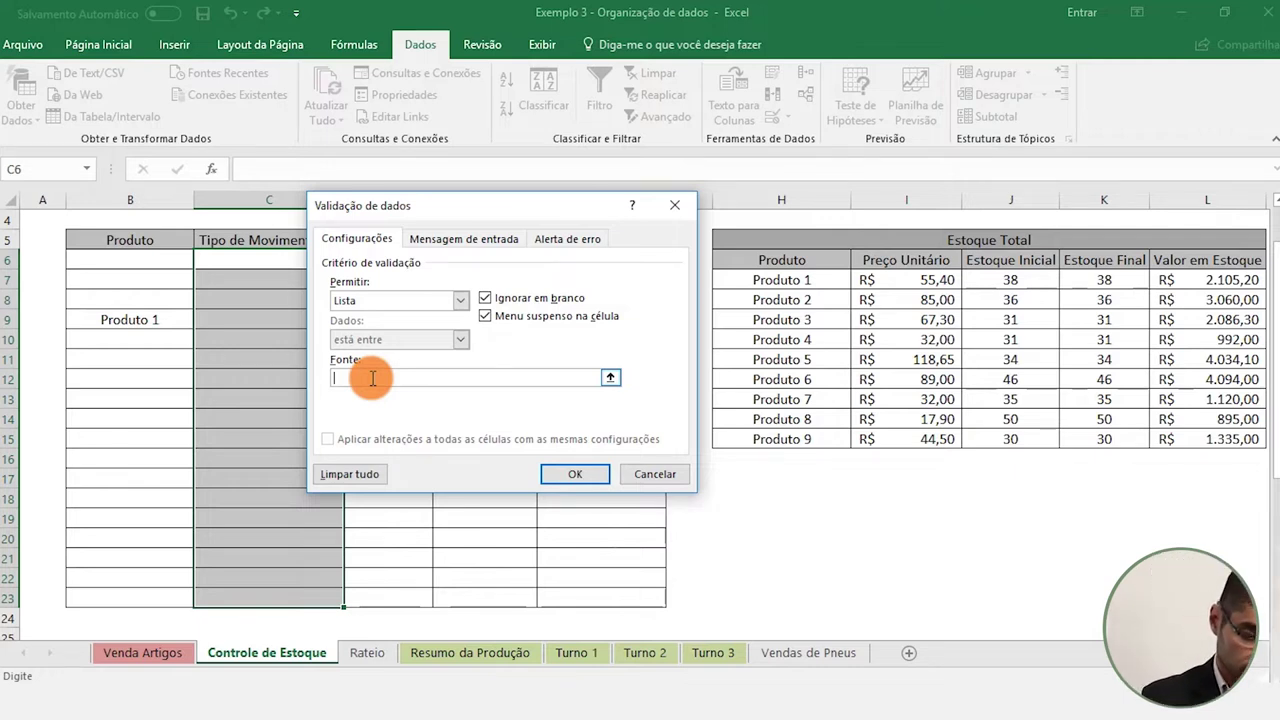
pyautogui.write('Entrada;Saída')
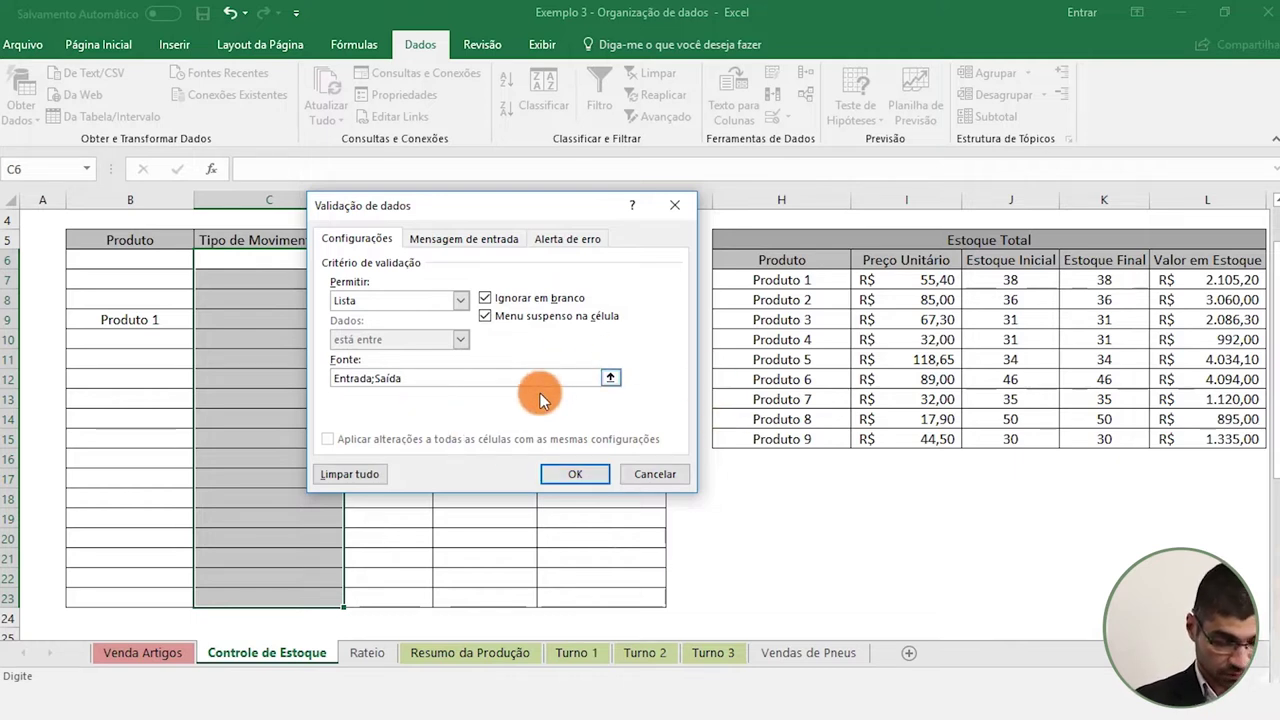
pyautogui.click(561, 478)
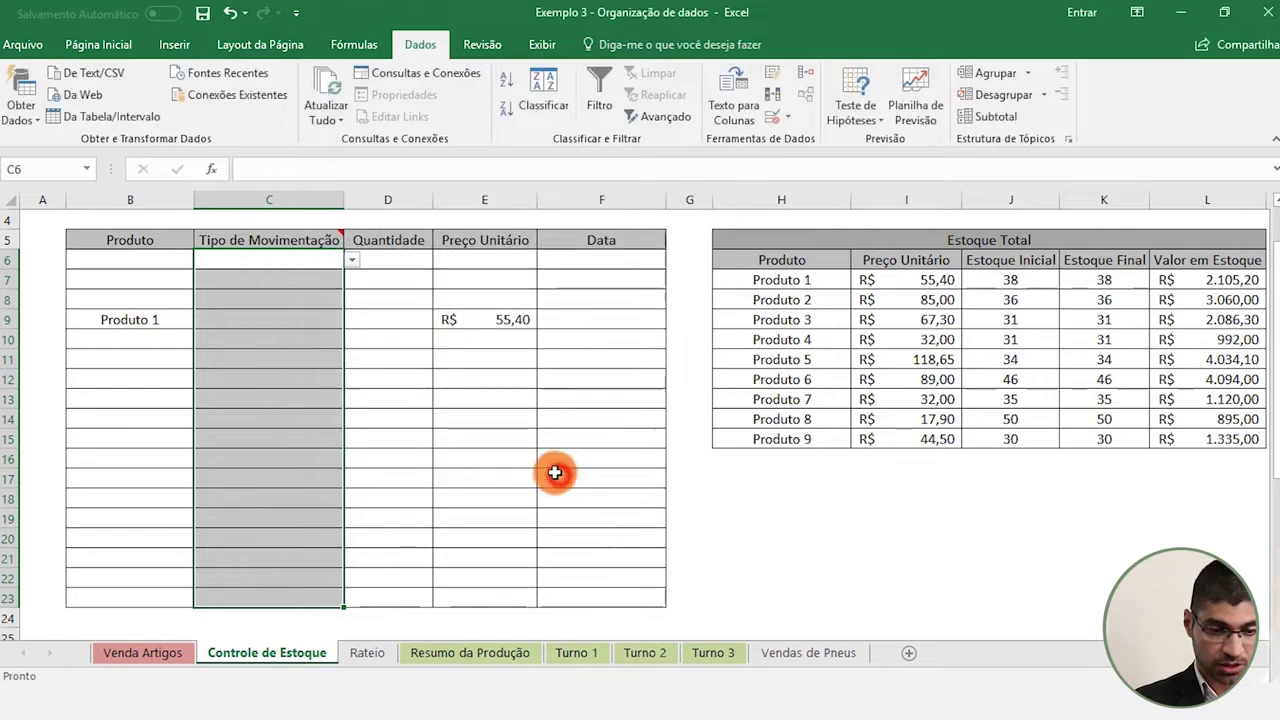
pyautogui.click(403, 300)
pyautogui.click(329, 281)
pyautogui.click(355, 282)
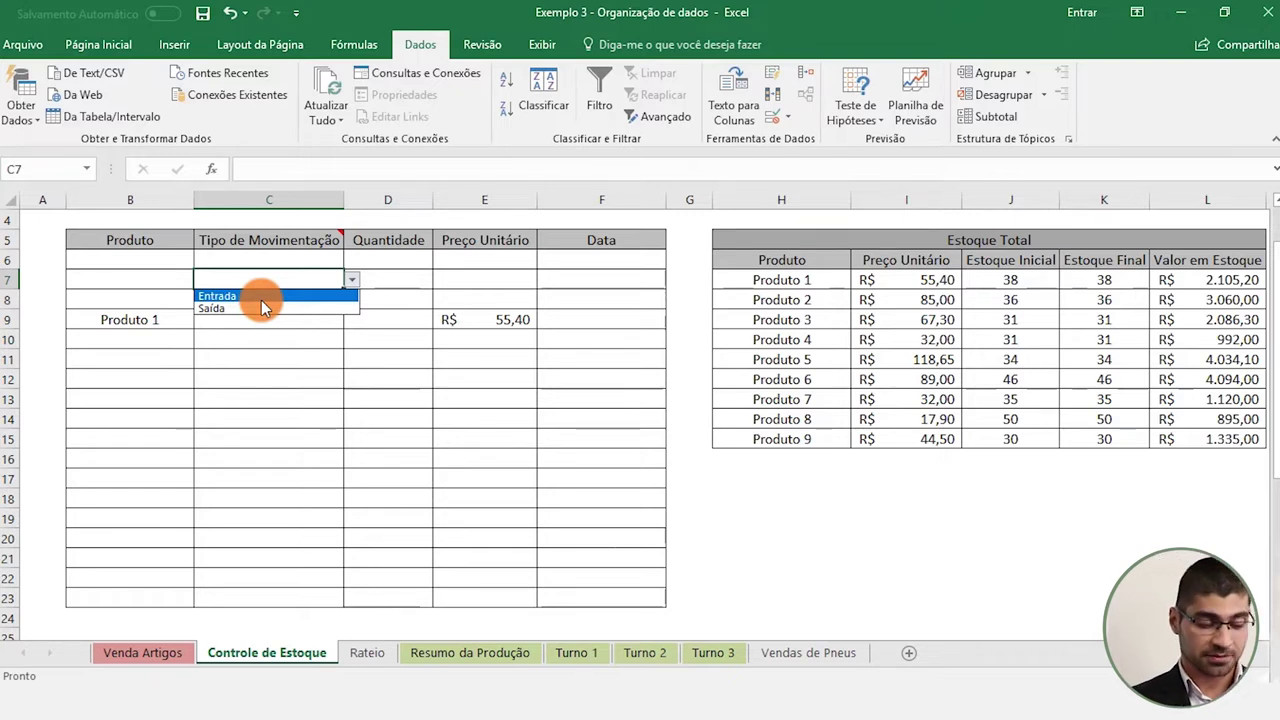
pyautogui.click(259, 365)
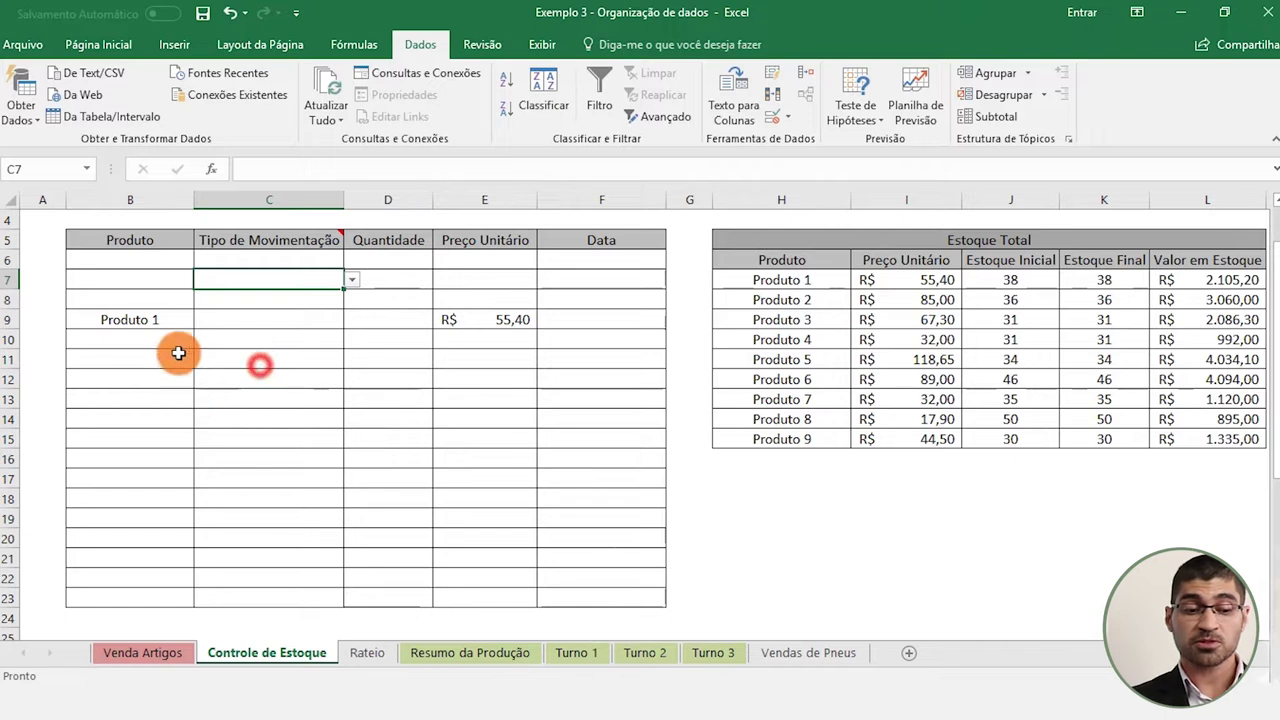
pyautogui.click(152, 311)
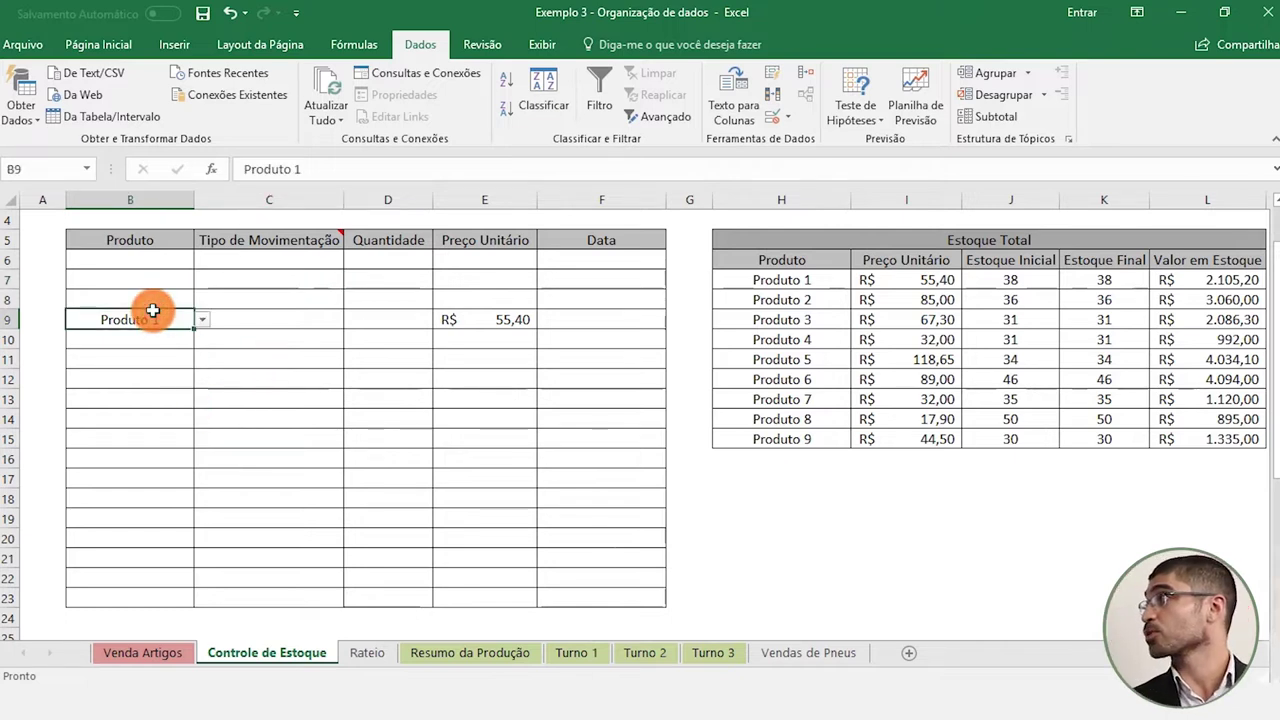
pyautogui.click(250, 299)
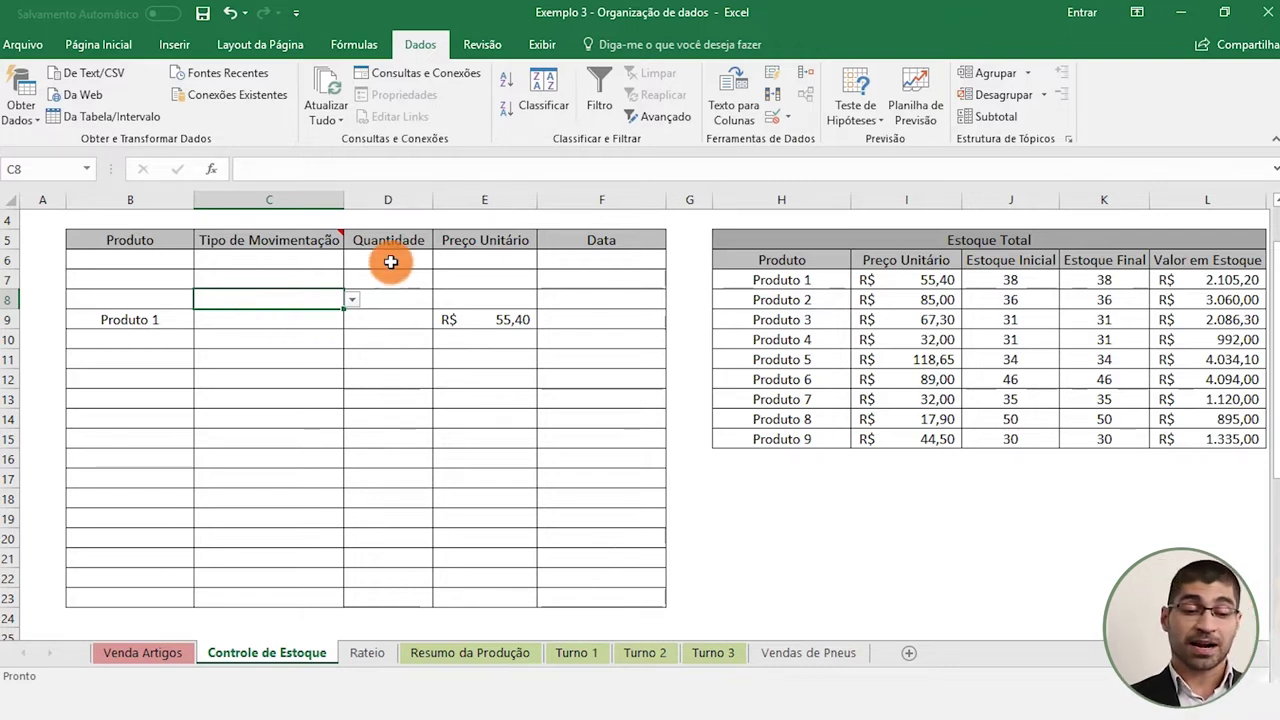
pyautogui.click(390, 261)
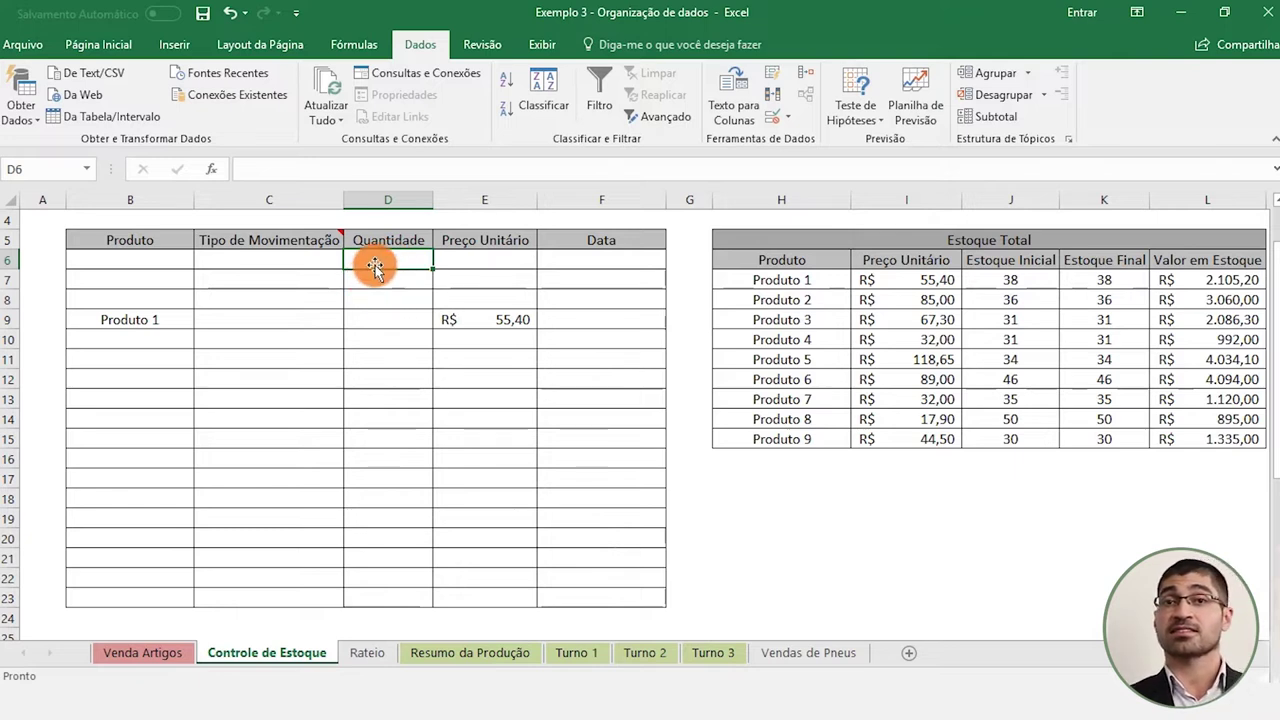
# Allow only whole numbers greater than 0 in Quantidade cells D6:D23.
pyautogui.moveTo(386, 262); pyautogui.dragTo(364, 607)
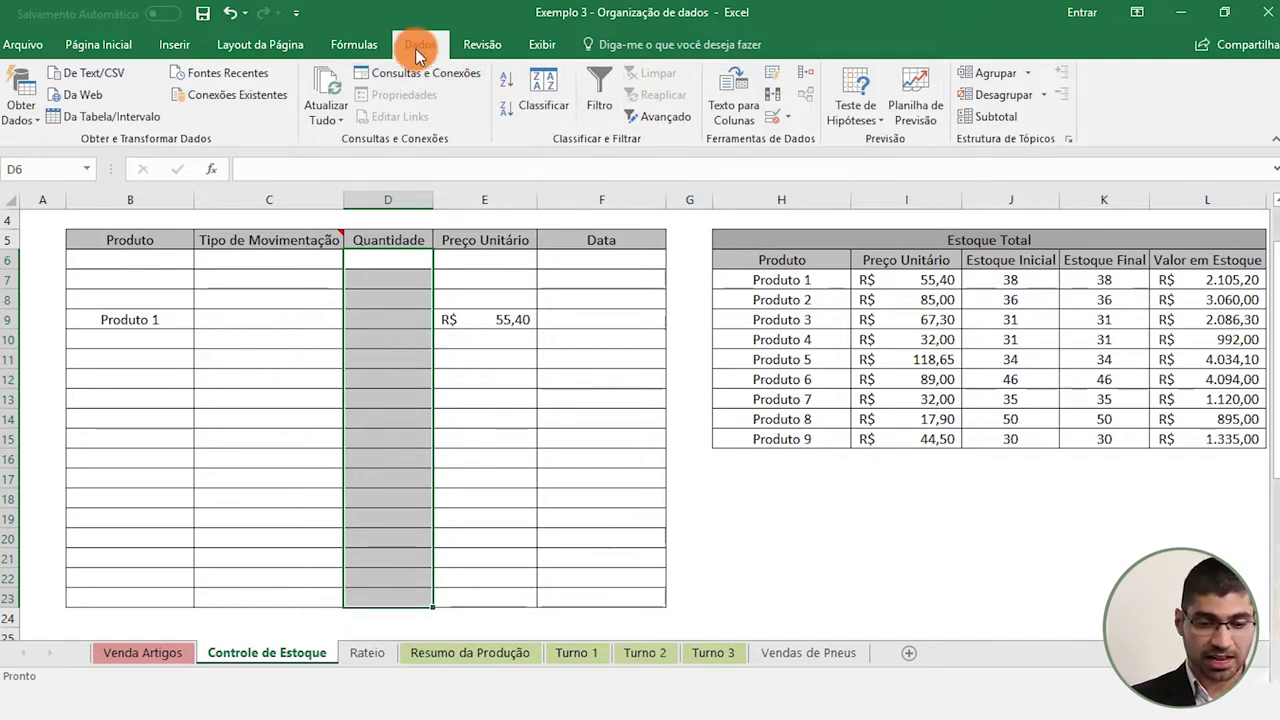
pyautogui.click(776, 120)
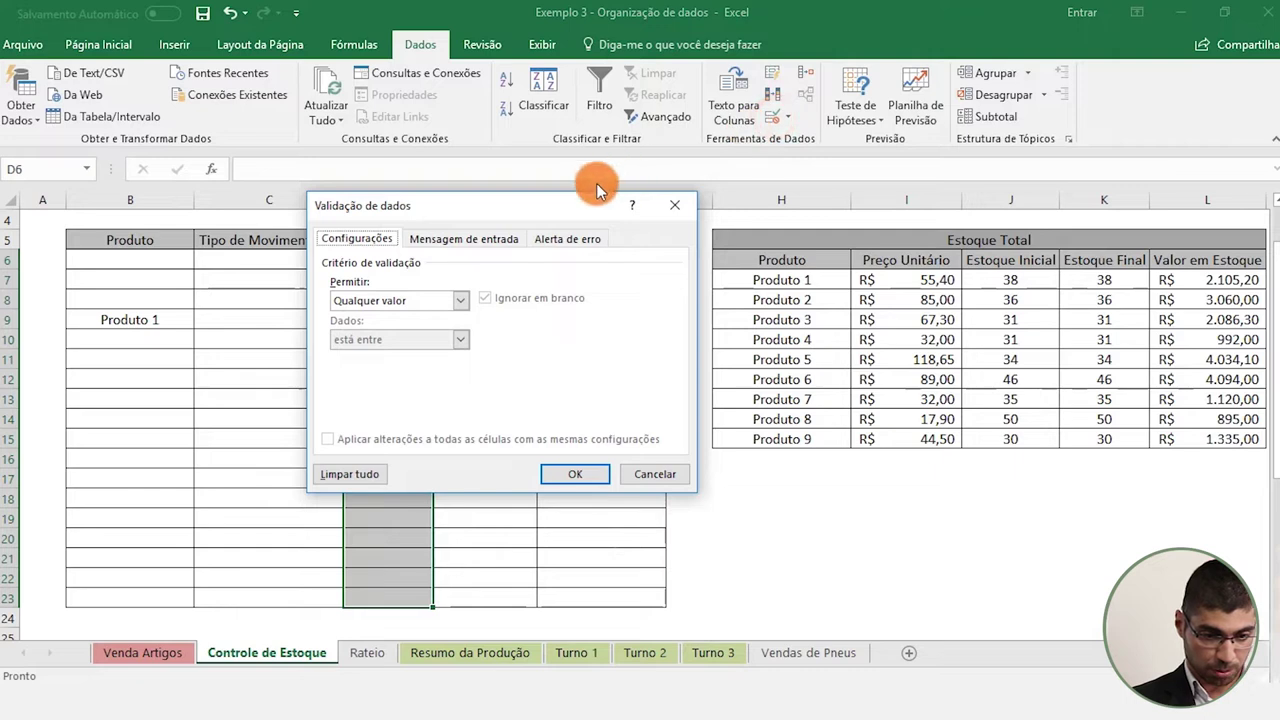
pyautogui.moveTo(464, 206)
pyautogui.mouseDown()
pyautogui.moveTo(561, 210)
pyautogui.moveTo(505, 203)
pyautogui.mouseUp()
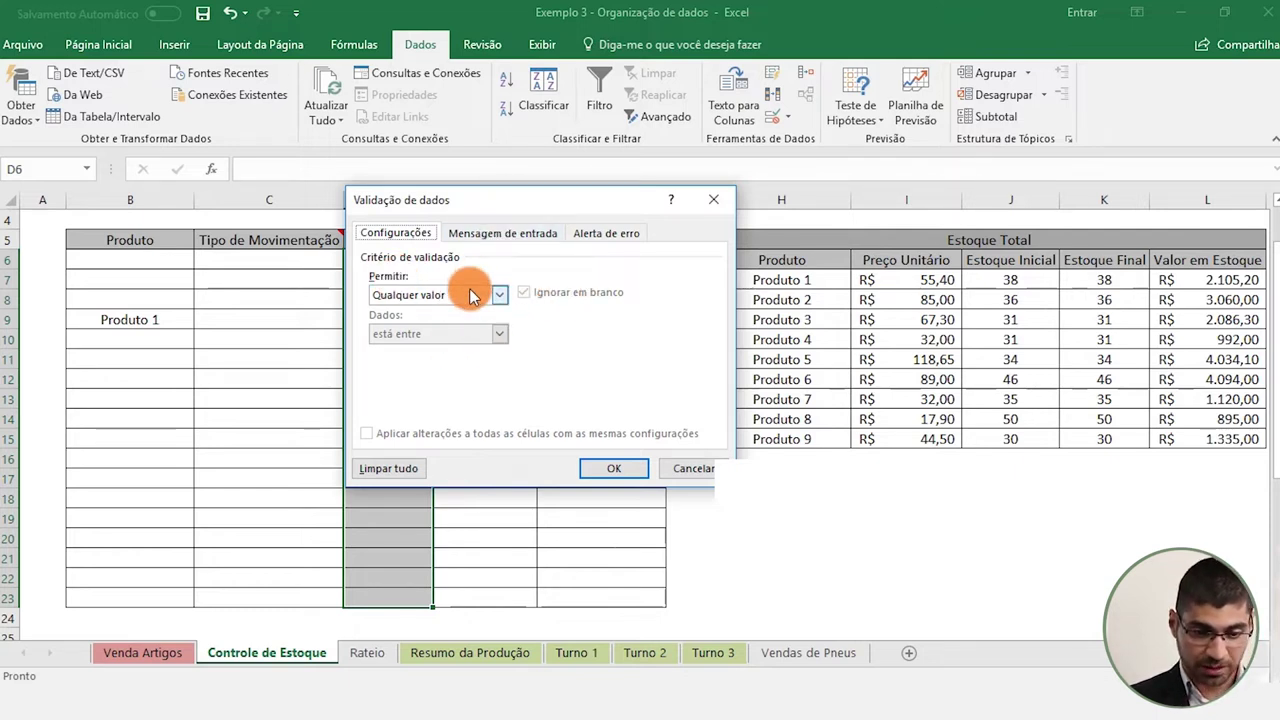
pyautogui.click(470, 294)
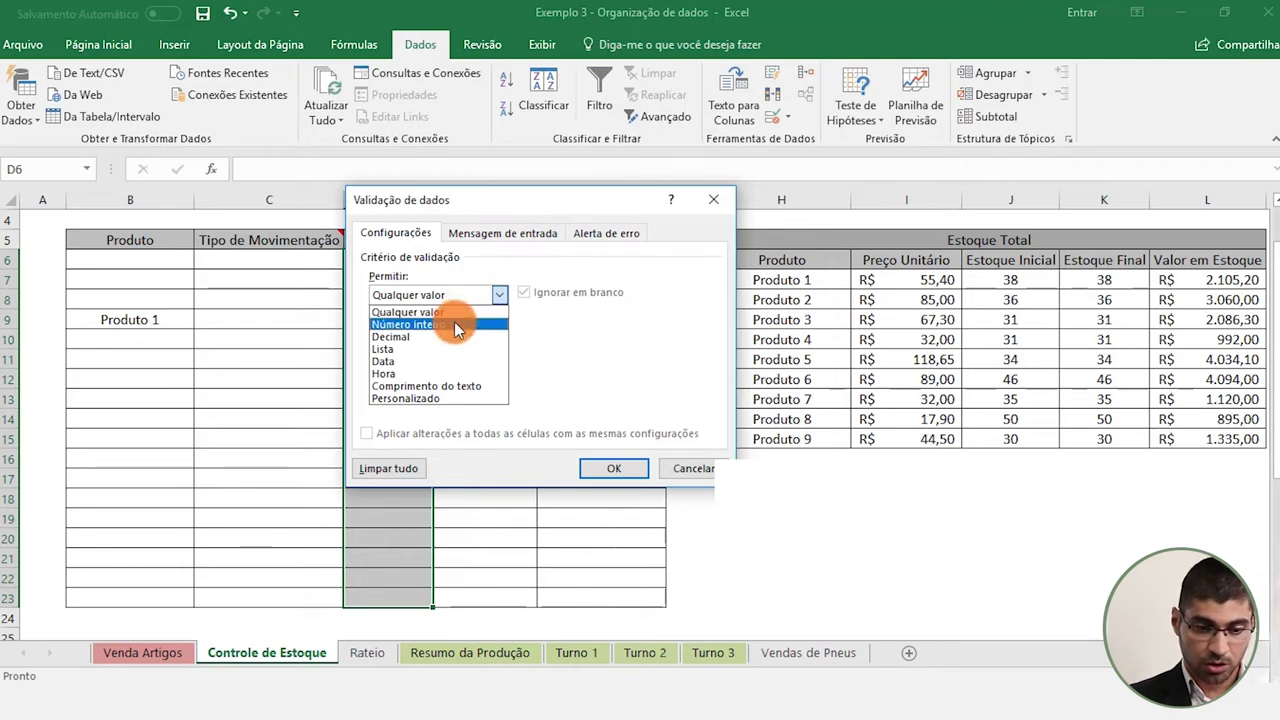
pyautogui.click(454, 324)
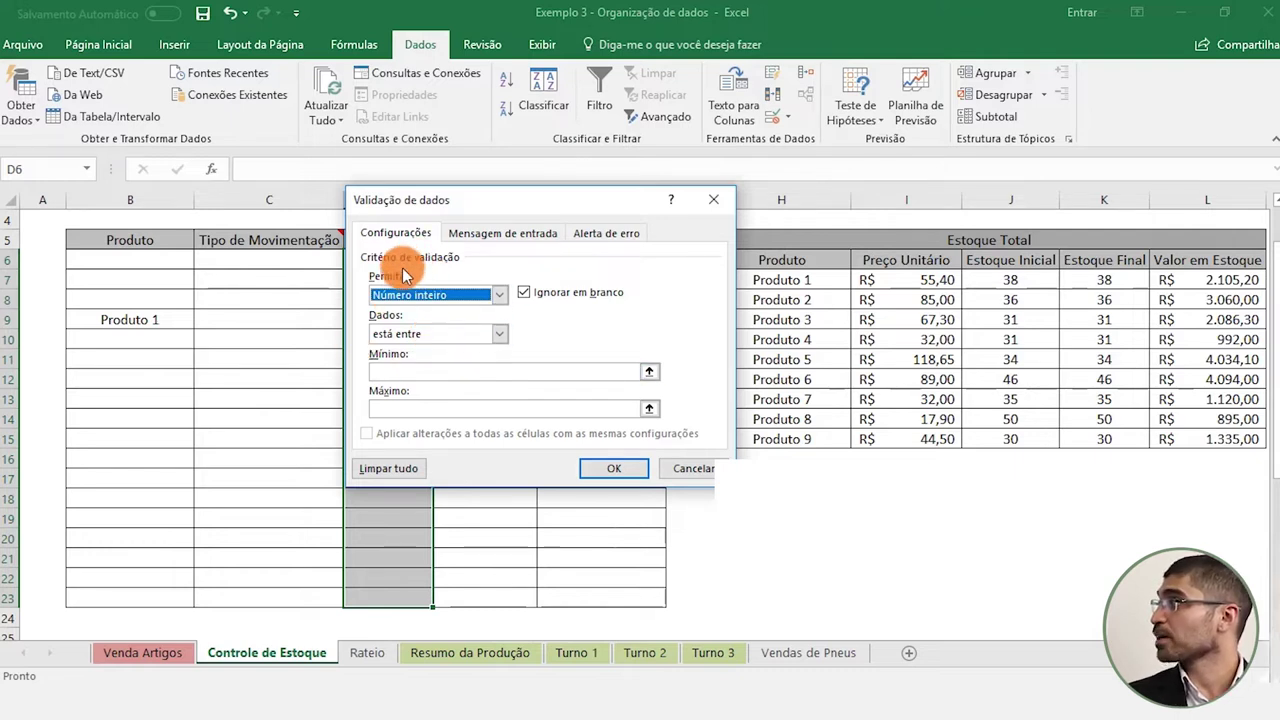
pyautogui.click(433, 338)
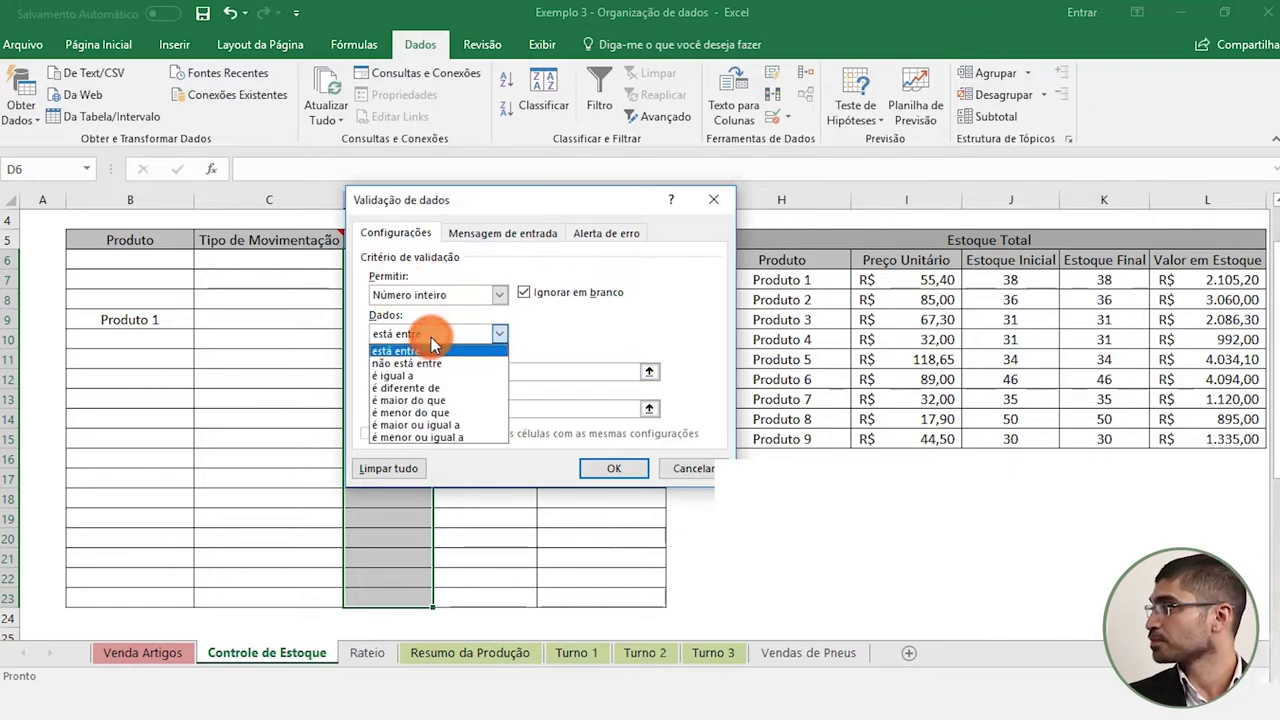
pyautogui.click(420, 400)
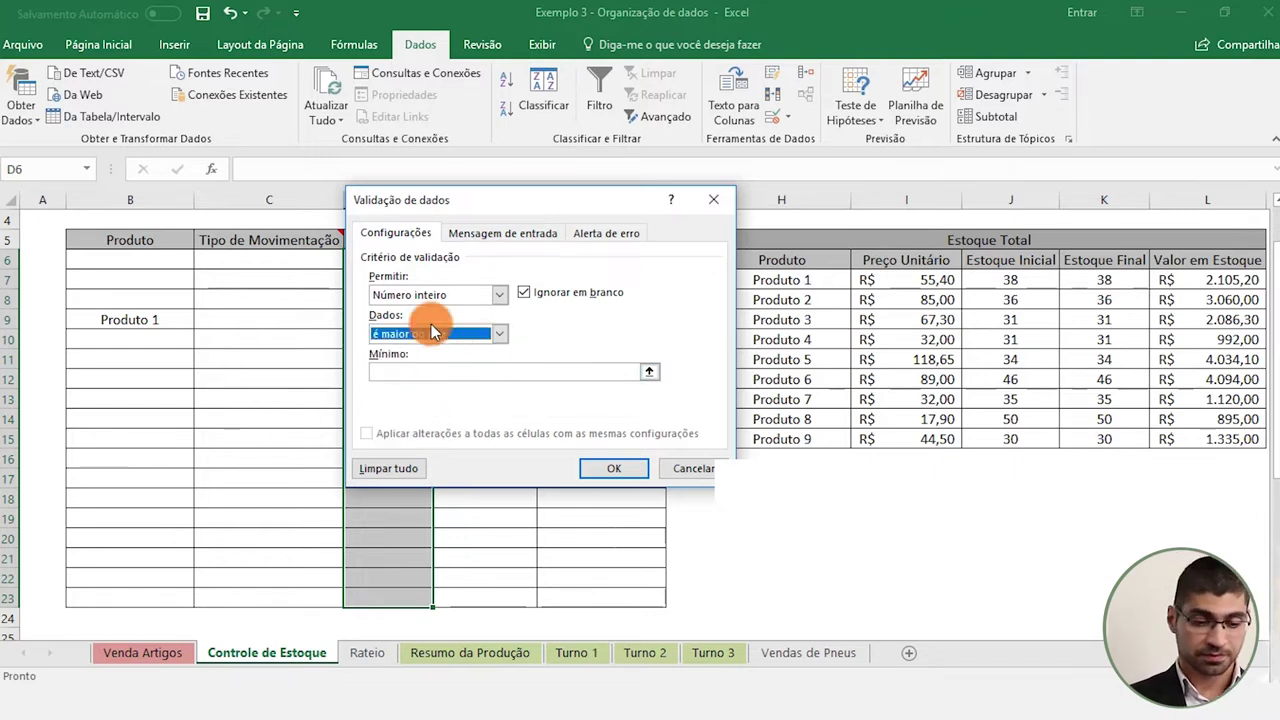
pyautogui.click(386, 371)
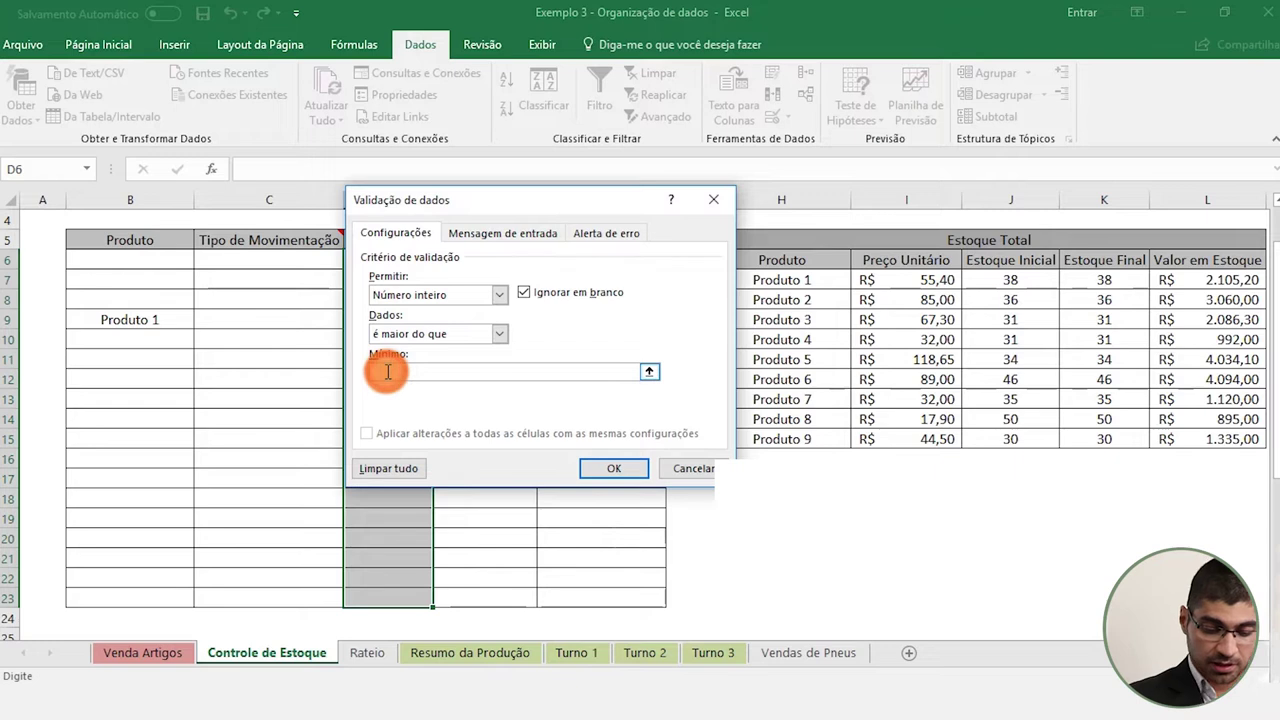
pyautogui.write('0')
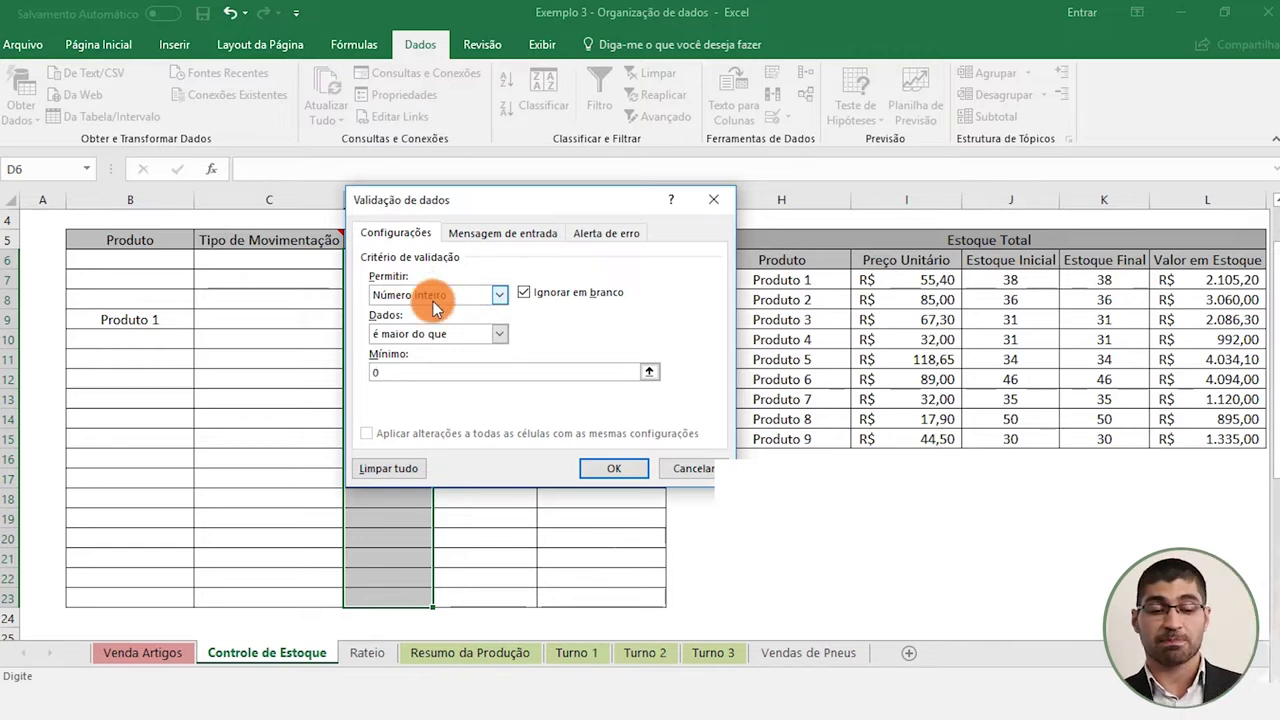
pyautogui.click(436, 372)
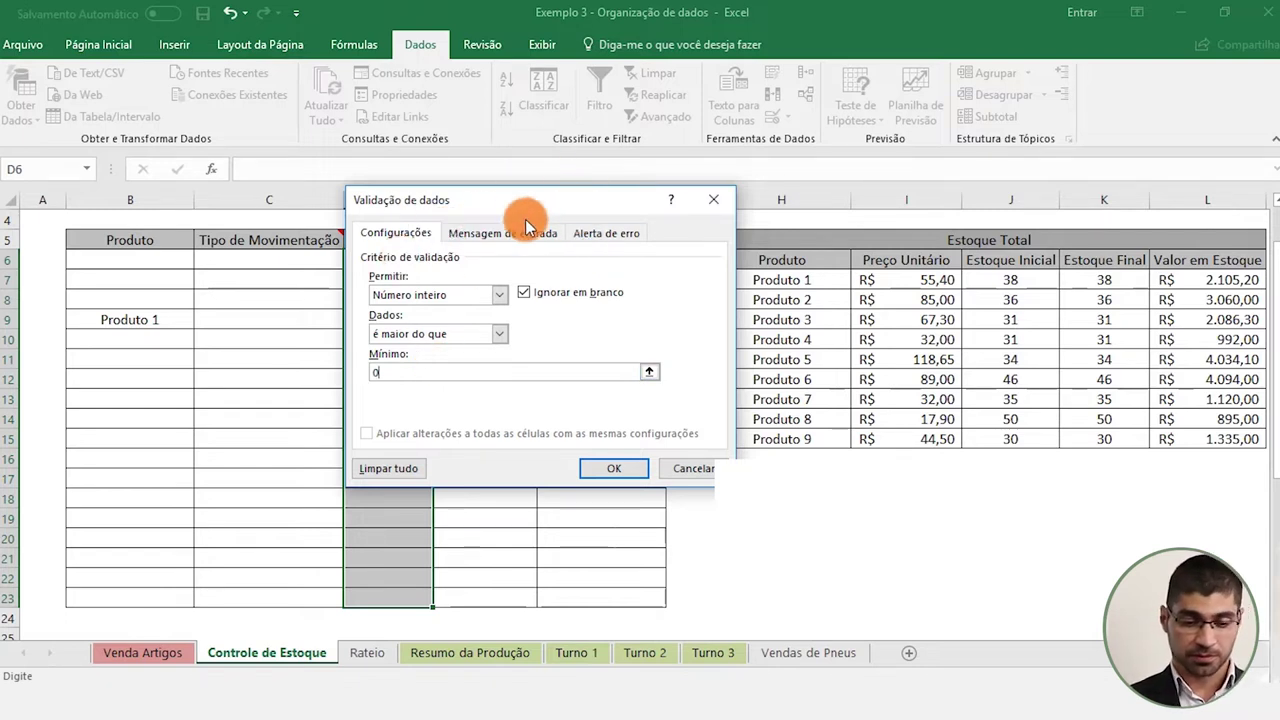
pyautogui.click(601, 233)
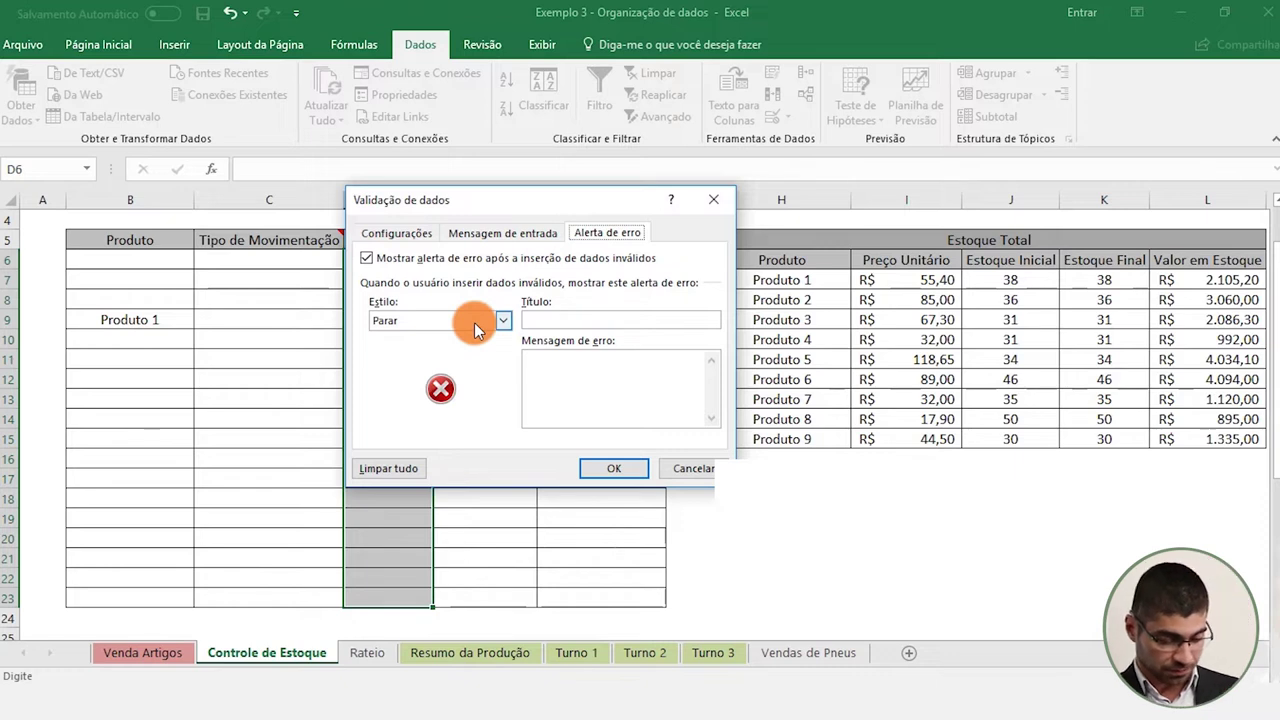
# Enter error title 'Erro!' and message 'Devem ser inseridos apenas valores inteiros e positivos'.
pyautogui.click(562, 318)
pyautogui.write('Erro')
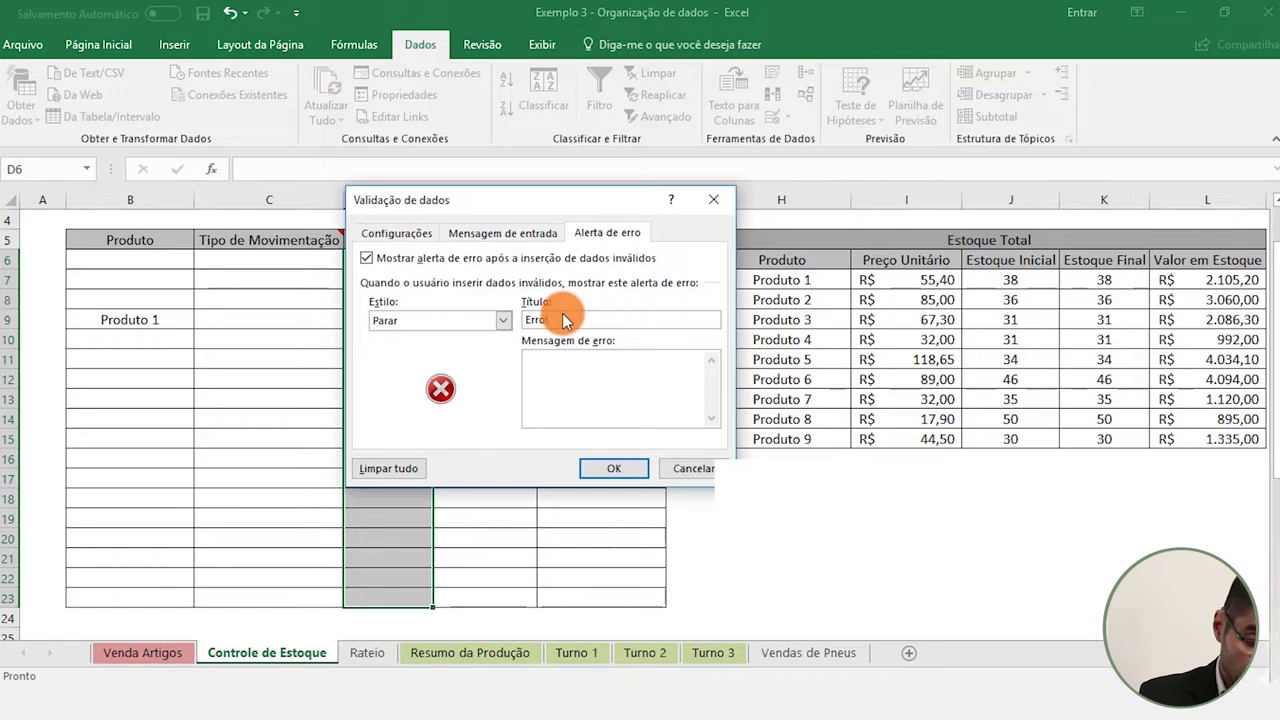
pyautogui.write('!')
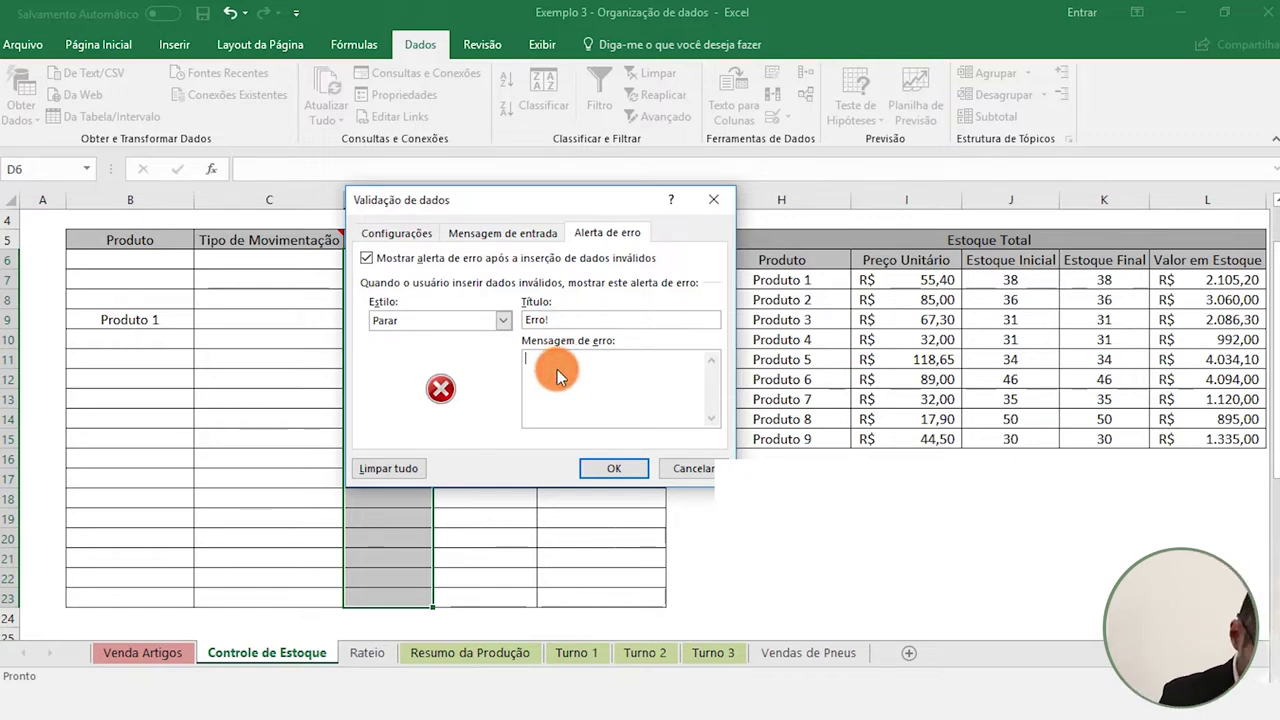
pyautogui.write('Deve')
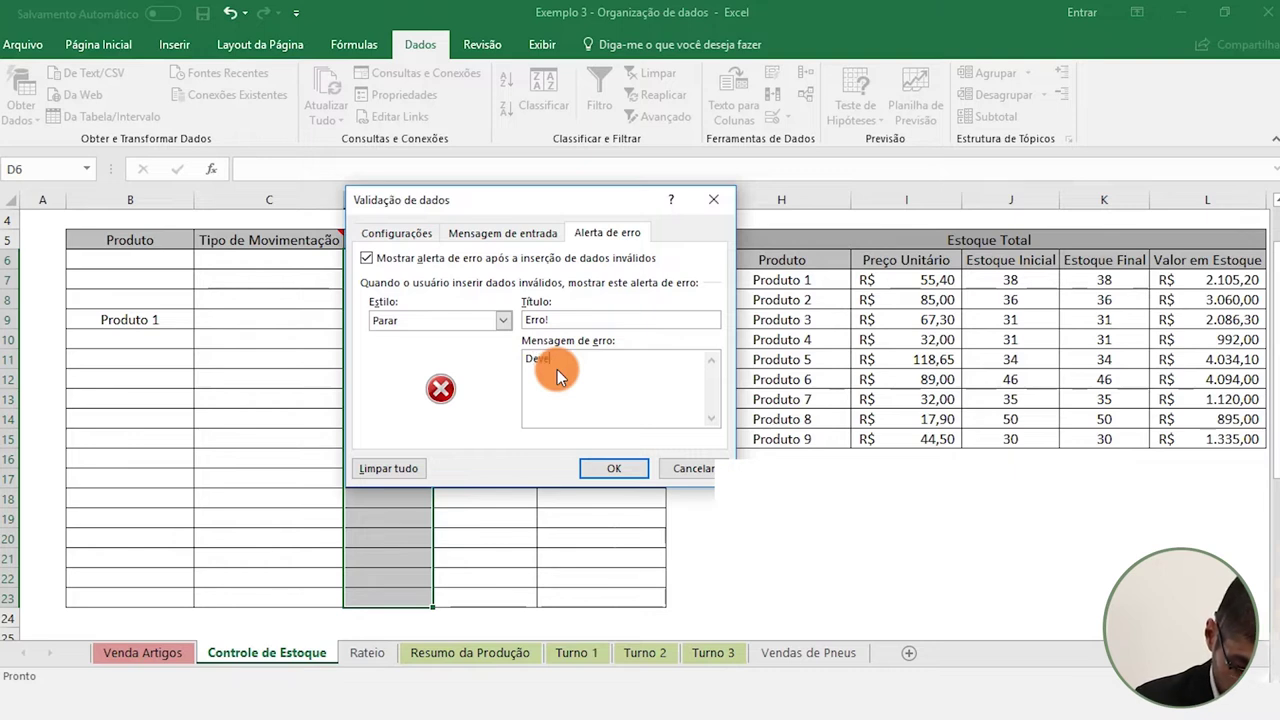
pyautogui.write('m se')
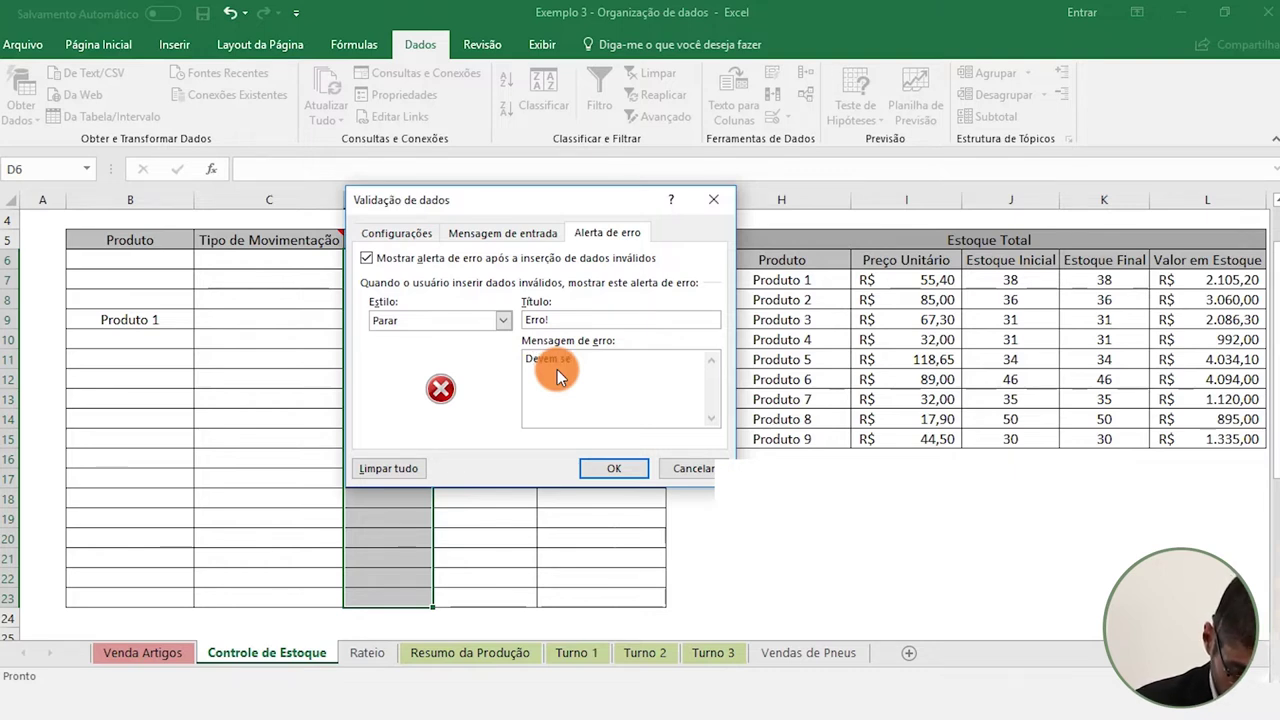
pyautogui.write('r inseridos p')
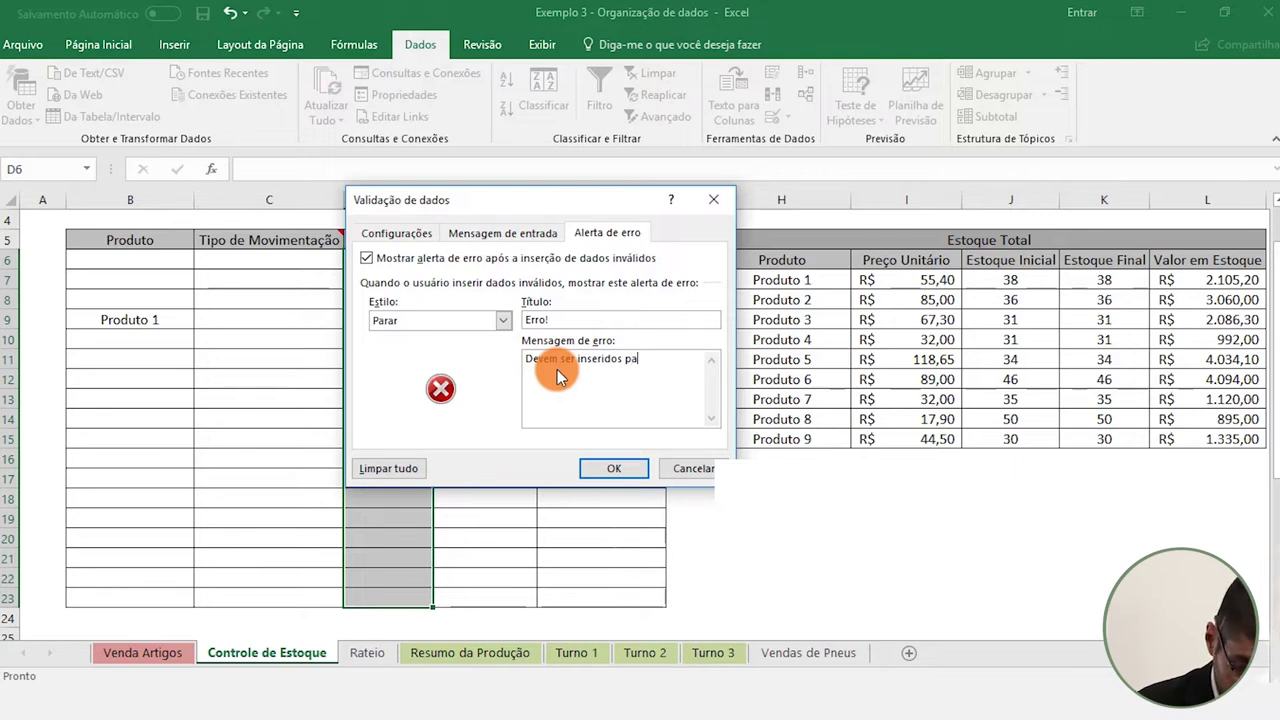
pyautogui.press('BackSpace')
pyautogui.write('ape')
pyautogui.press('BackSpace')
pyautogui.write('nas valores inteiros e positivos')
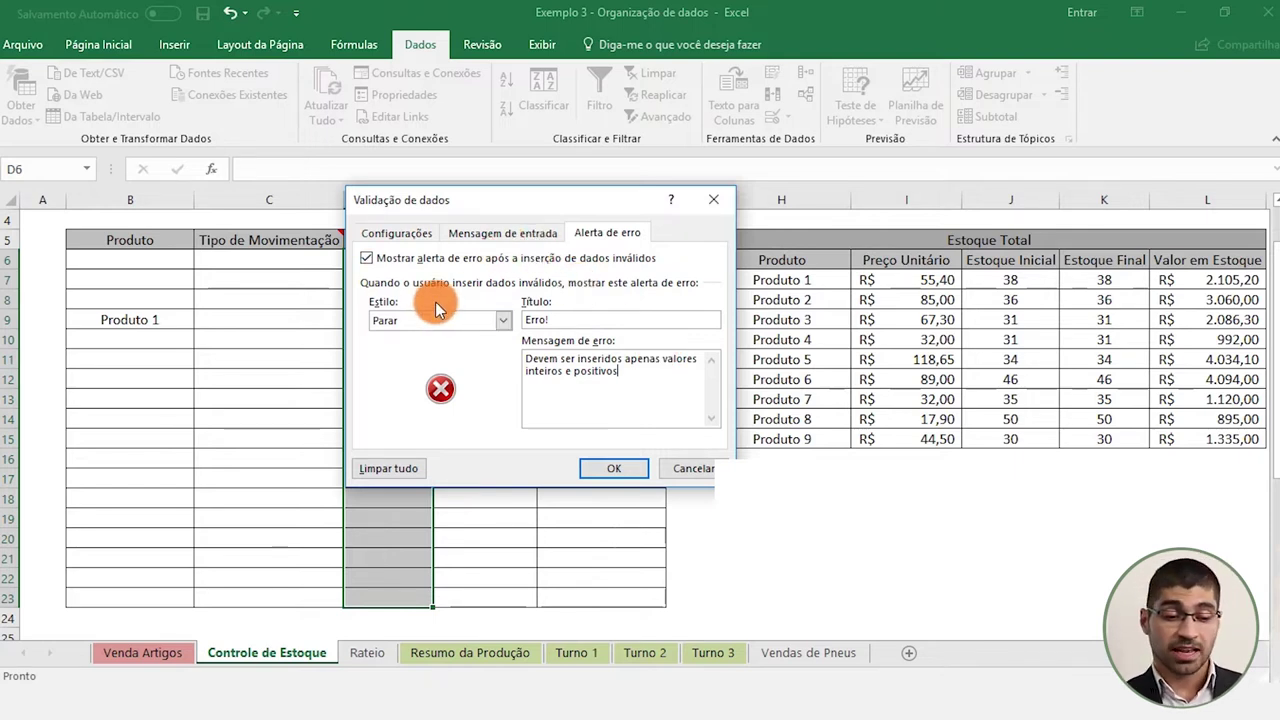
pyautogui.click(490, 322)
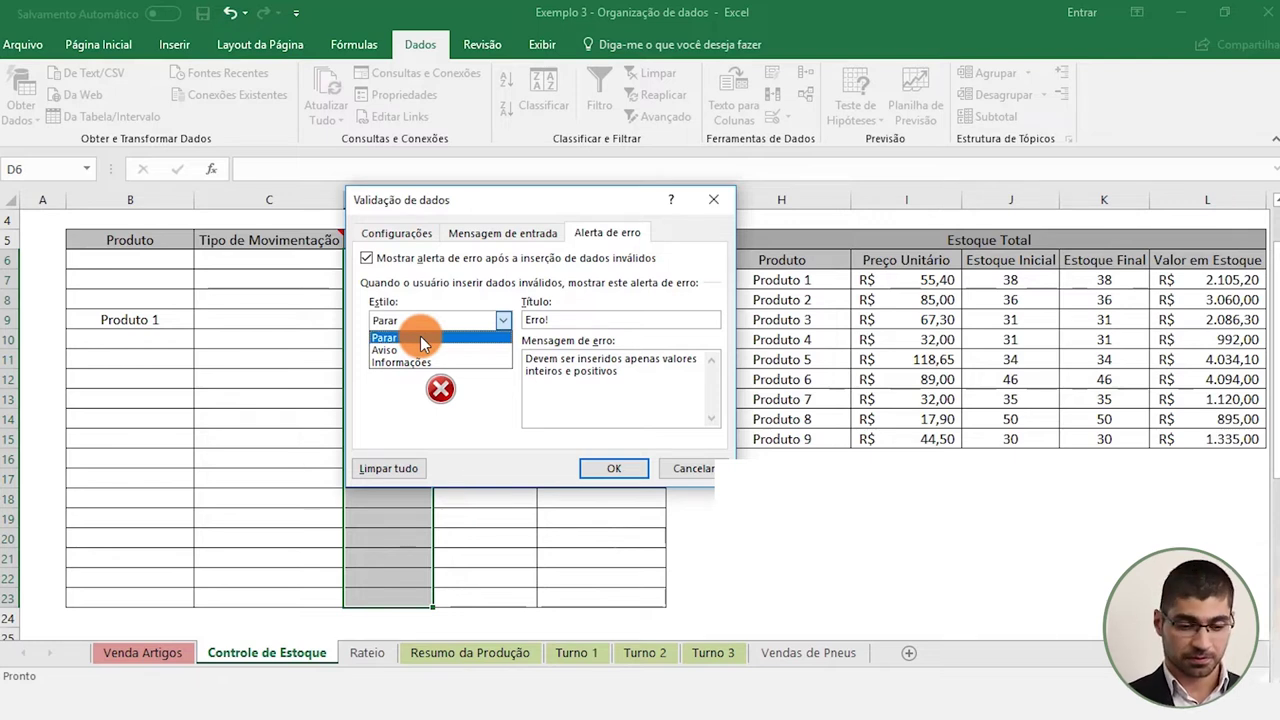
# Keep the Parar alert style and apply the Quantidade whole-number rule.
pyautogui.click(407, 339)
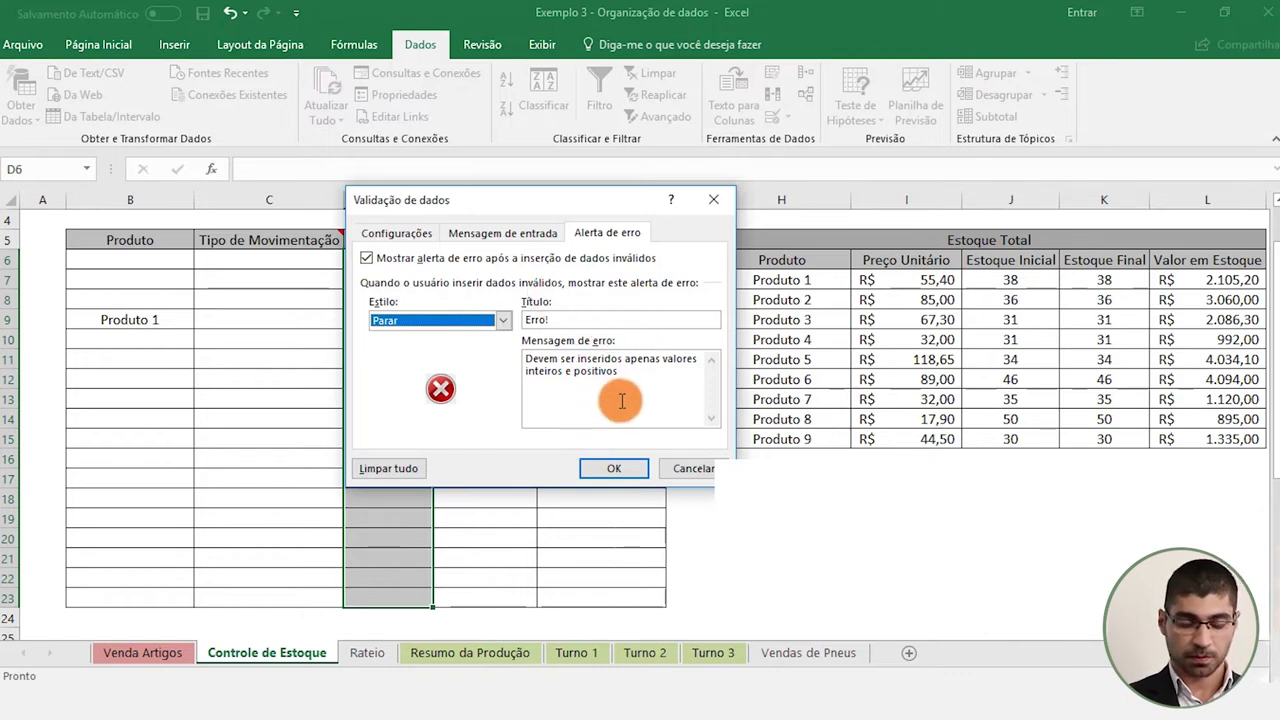
pyautogui.click(609, 471)
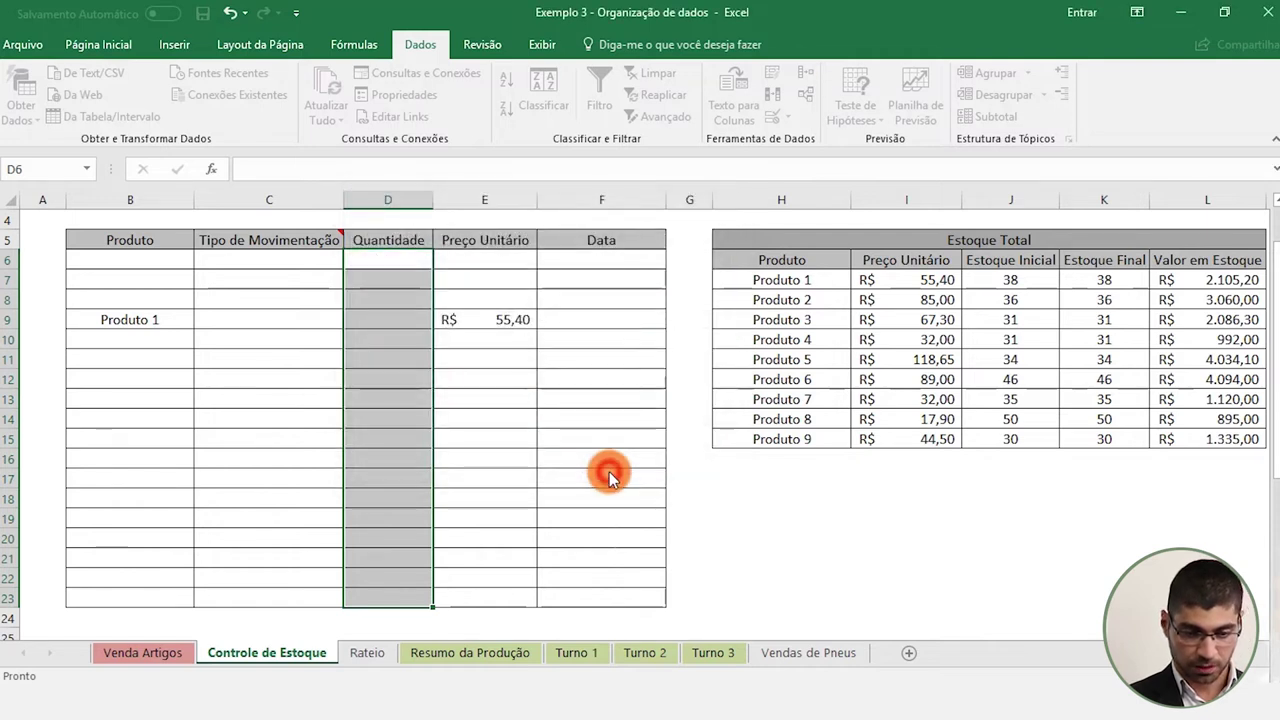
# Test the rule by entering -1 in D10, then dismiss the Erro! alert so D10 stays blank.
pyautogui.click(376, 333)
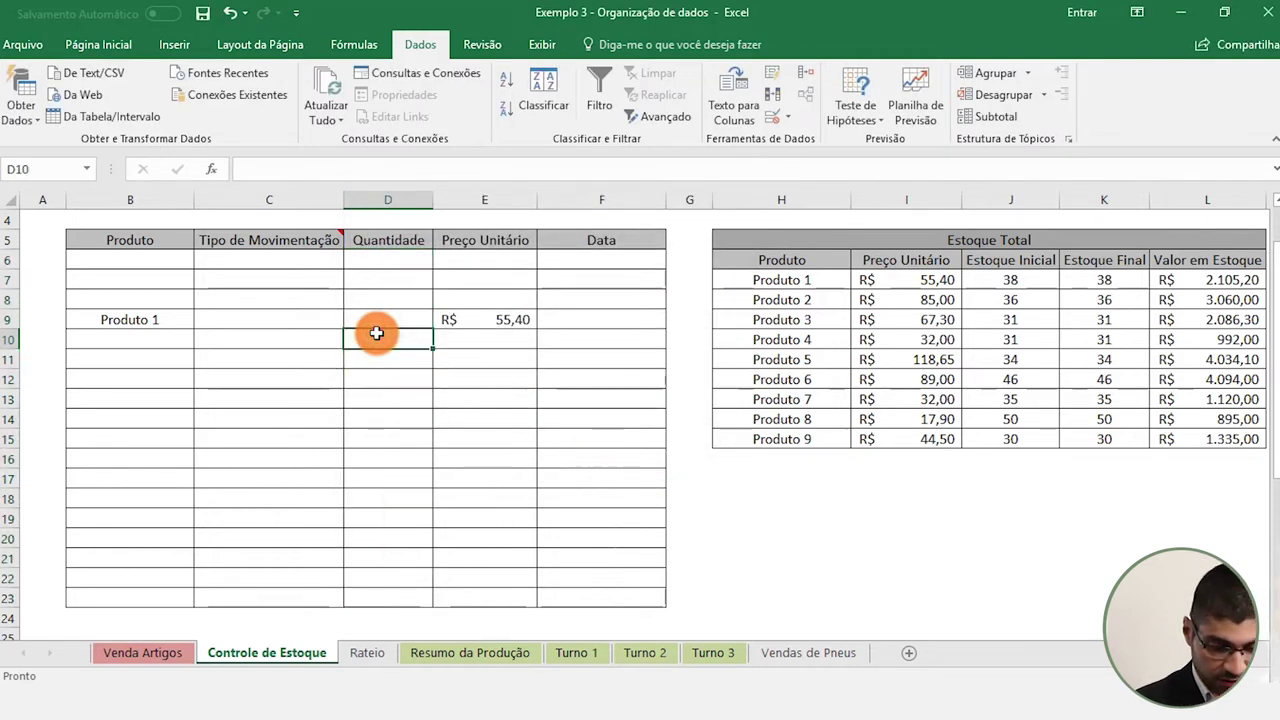
pyautogui.write('-1')
pyautogui.press('Return')
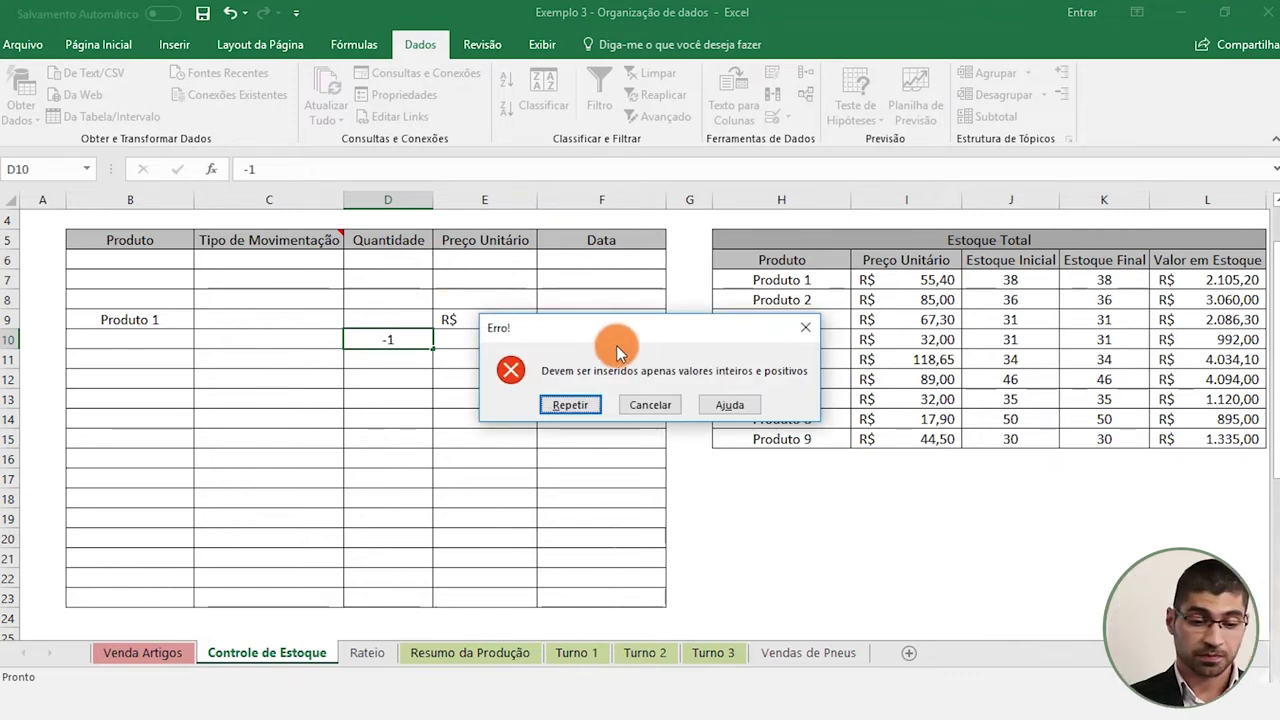
pyautogui.moveTo(608, 338); pyautogui.dragTo(489, 385)
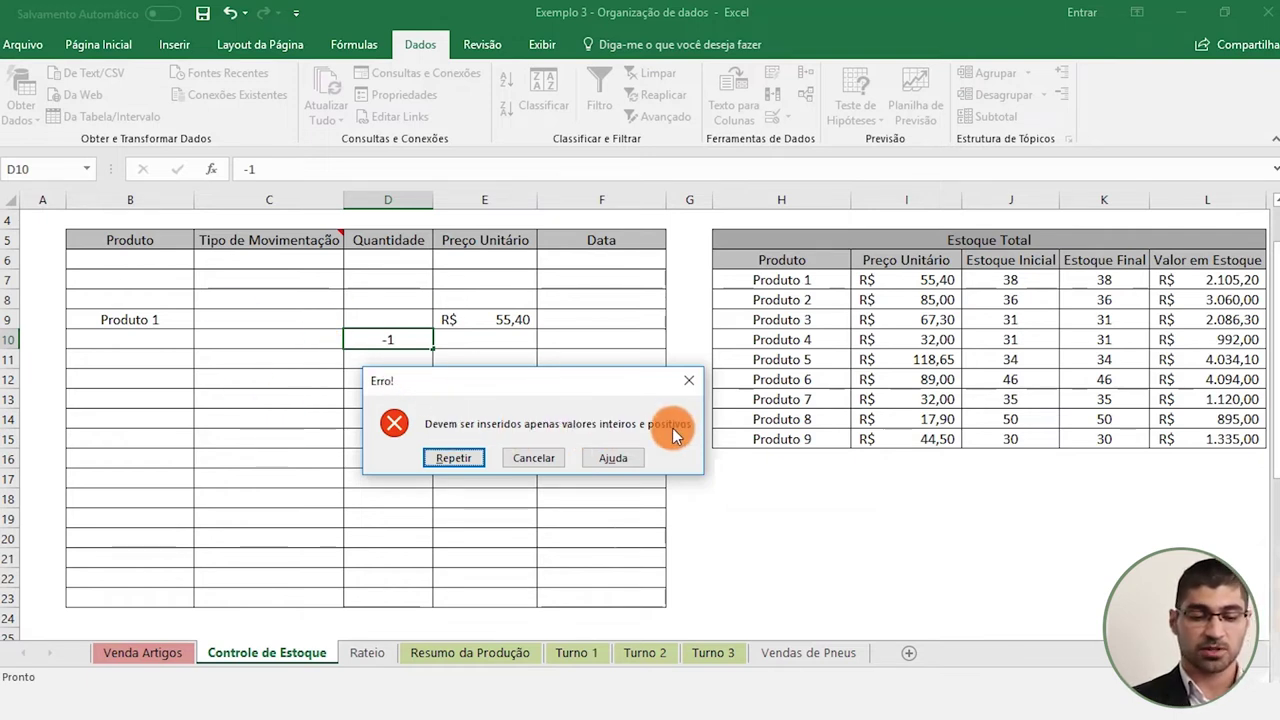
pyautogui.click(694, 380)
pyautogui.click(404, 441)
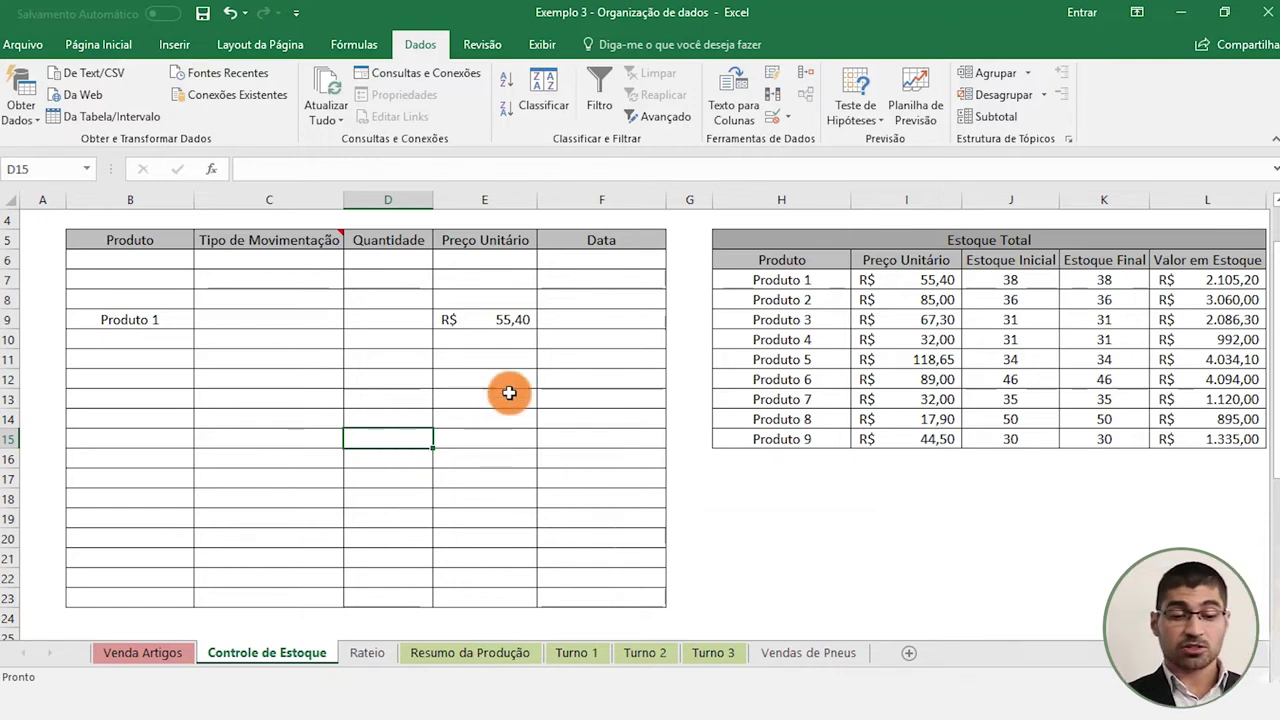
pyautogui.click(557, 318)
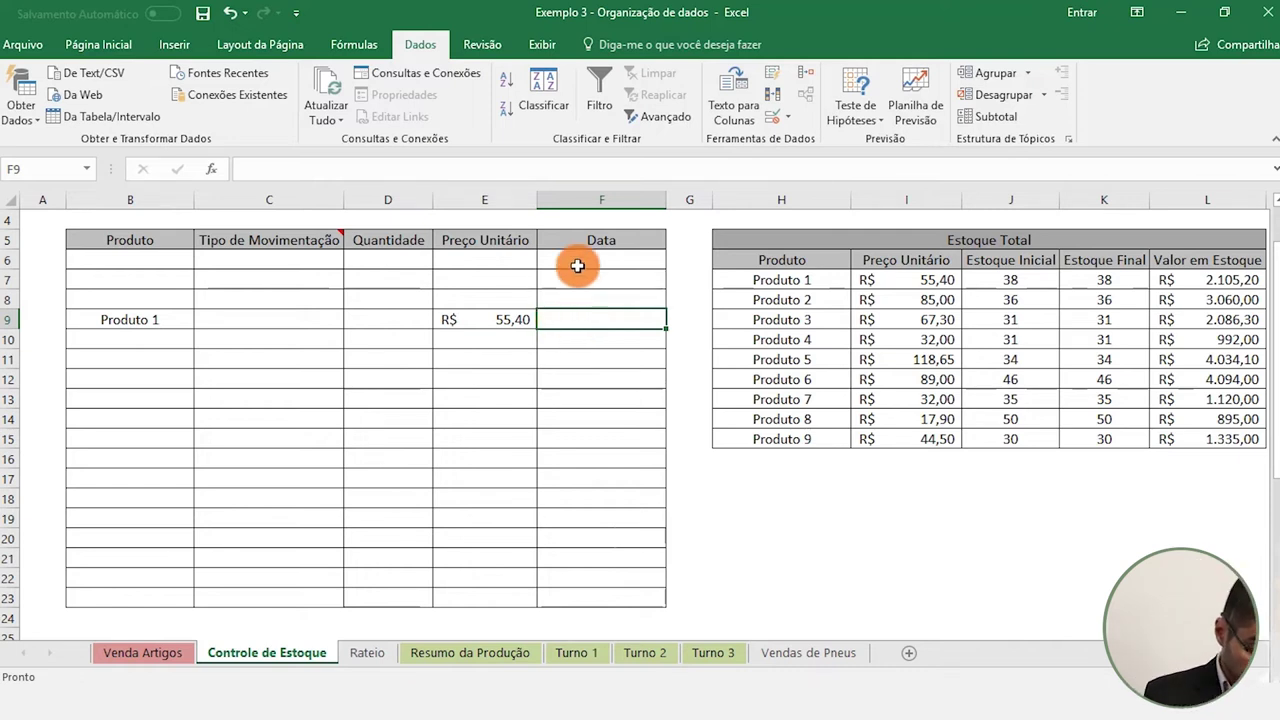
# Select the Data column range F6:F23.
pyautogui.click(577, 265)
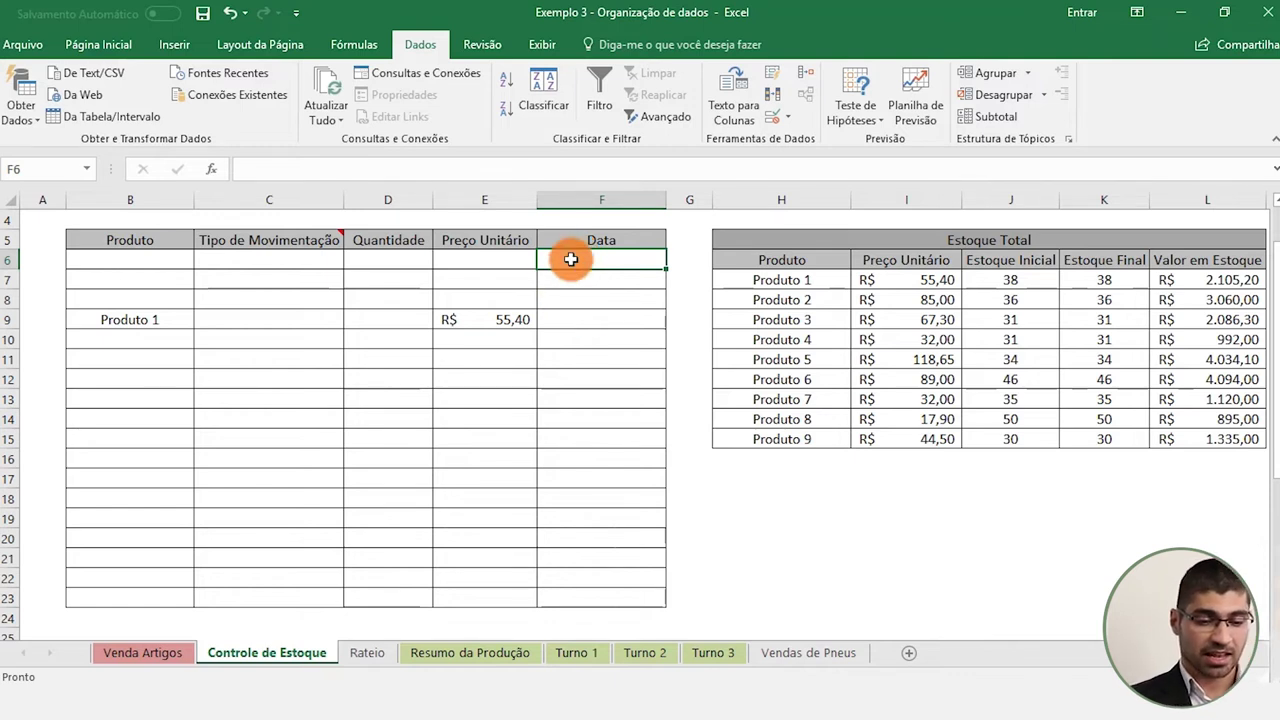
pyautogui.moveTo(596, 259); pyautogui.dragTo(589, 593)
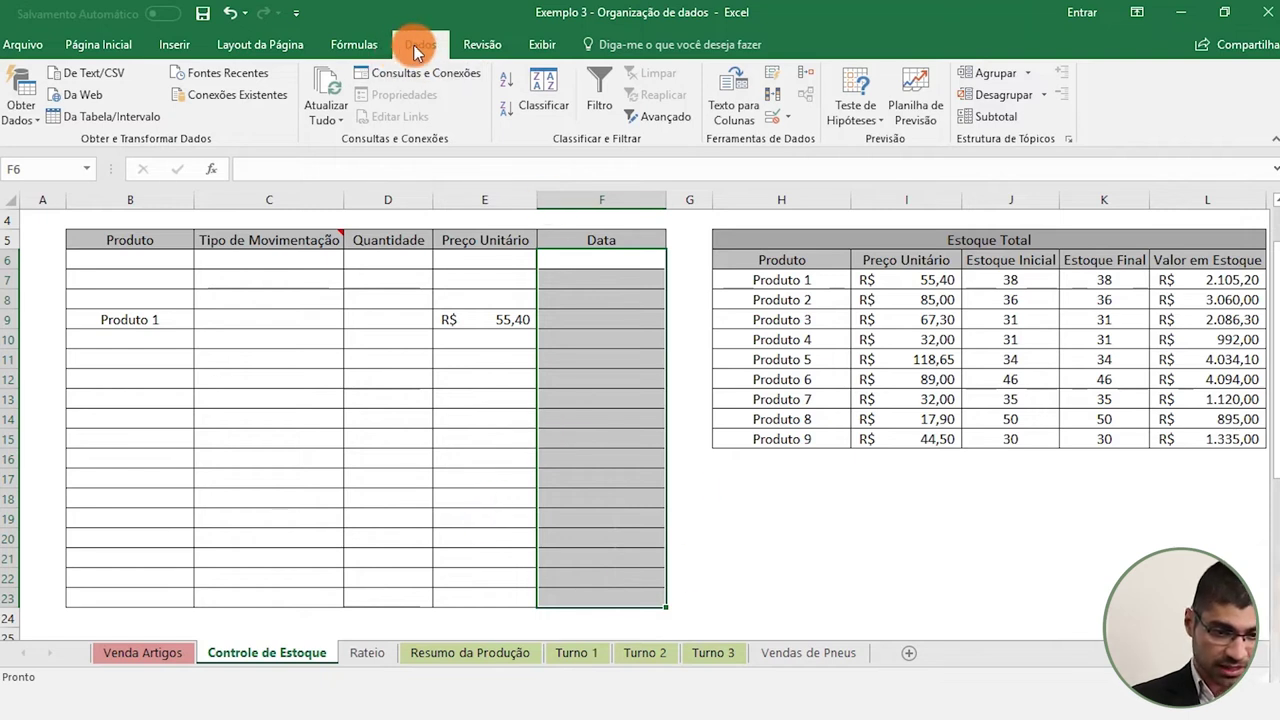
# Set the Data cells' validation to Permitir Data, é menor ou igual a, end date pending.
pyautogui.click(790, 125)
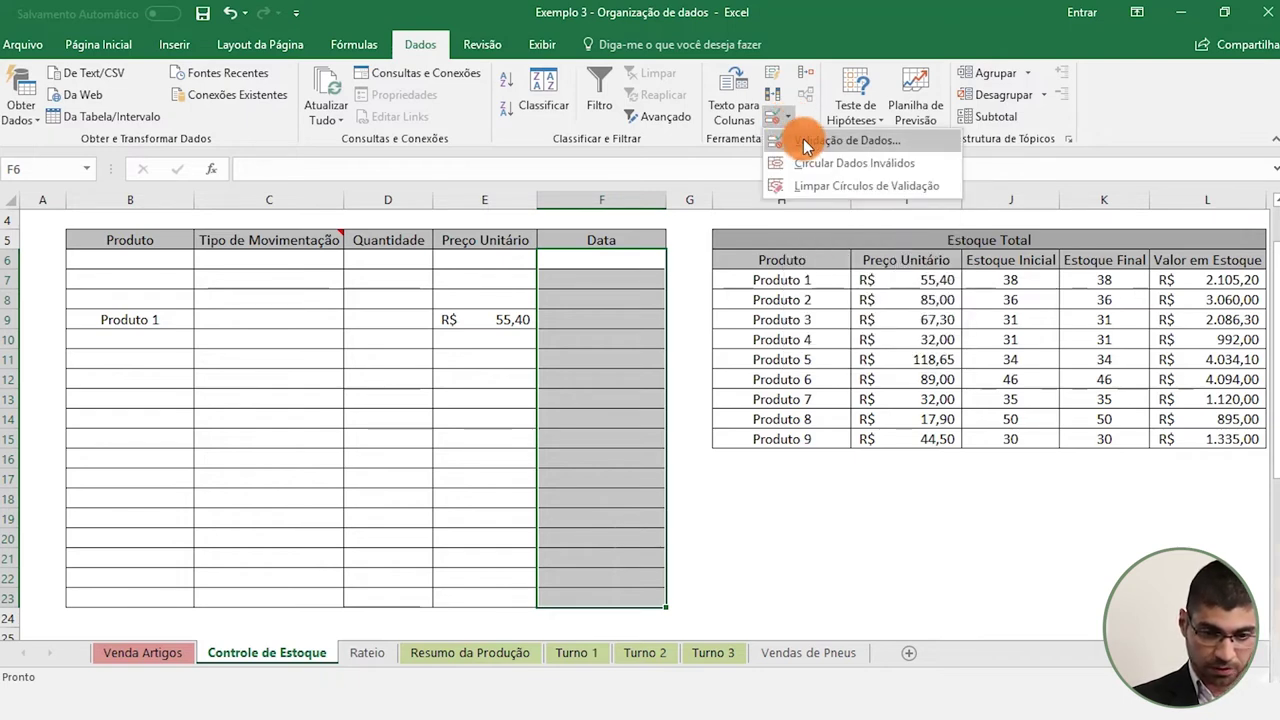
pyautogui.click(802, 139)
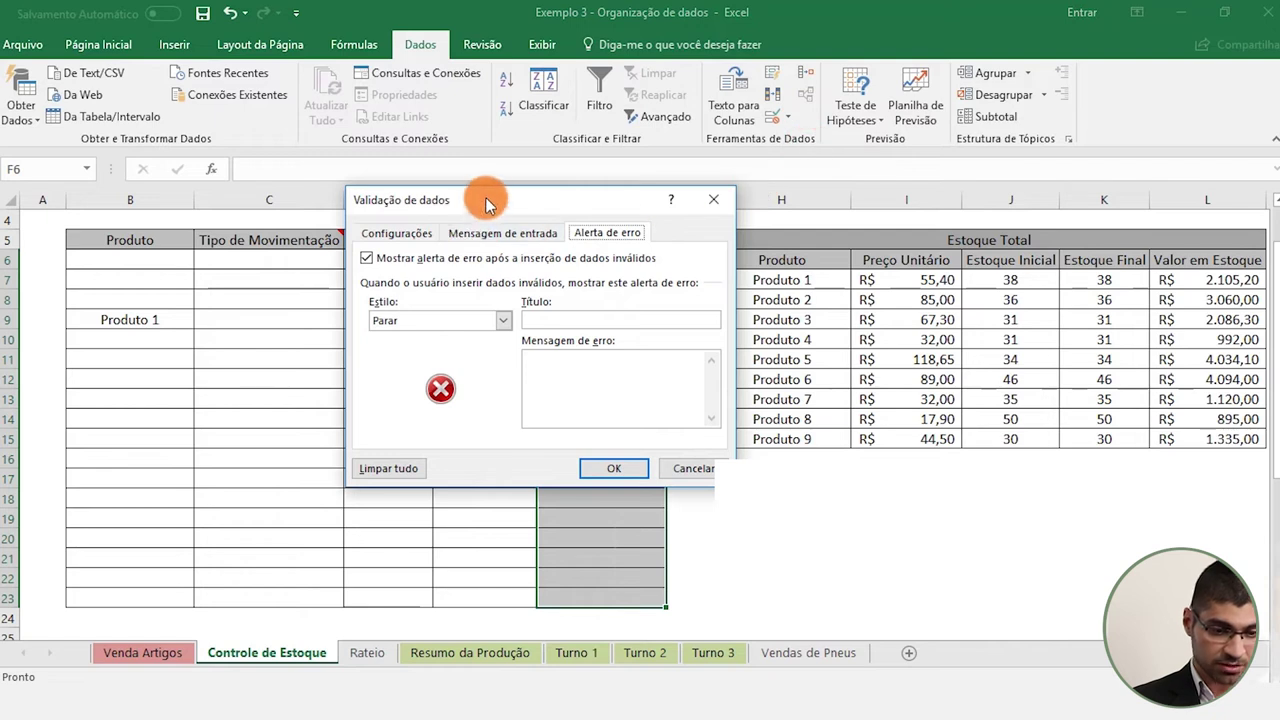
pyautogui.moveTo(485, 197); pyautogui.dragTo(584, 205)
pyautogui.click(500, 243)
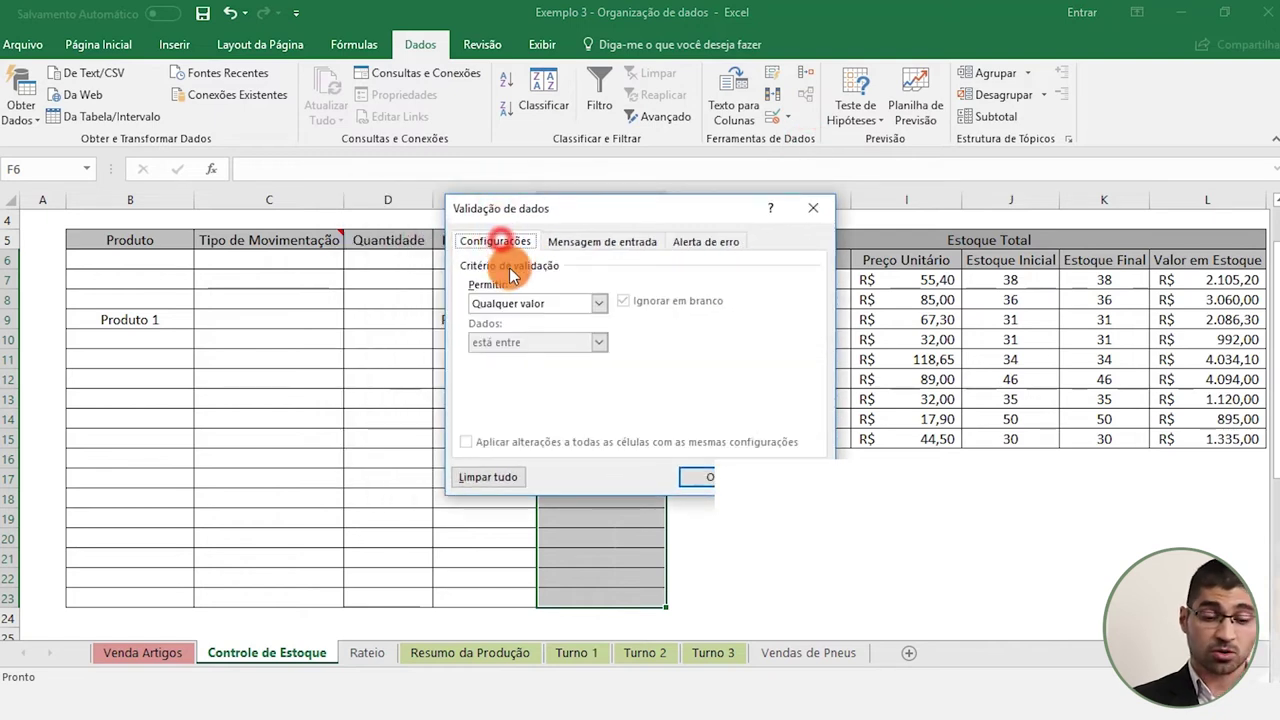
pyautogui.click(540, 310)
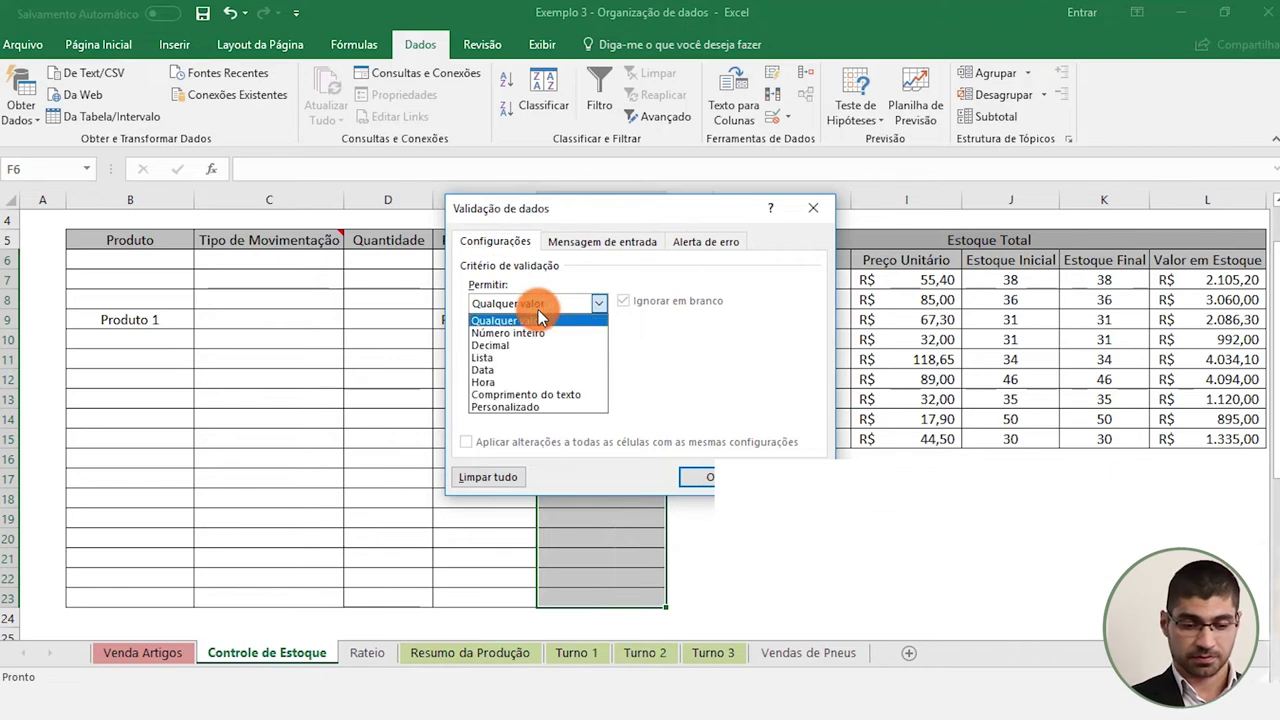
pyautogui.click(538, 320)
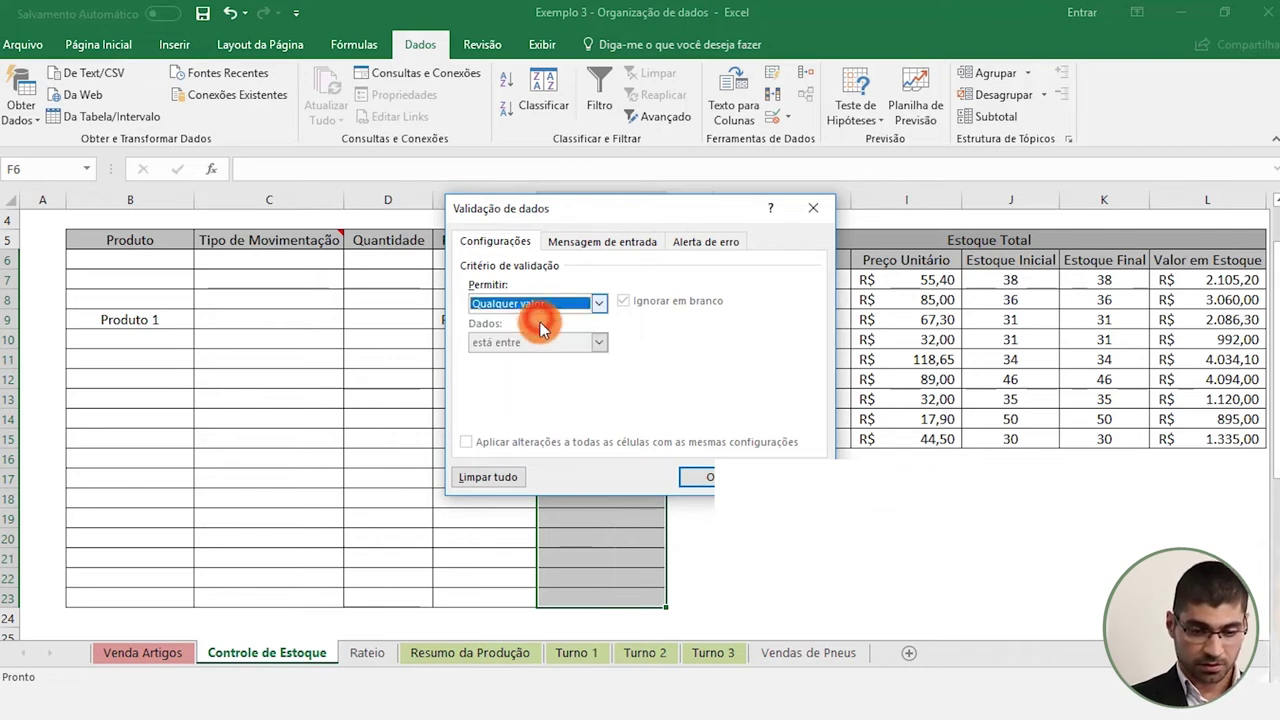
pyautogui.click(529, 311)
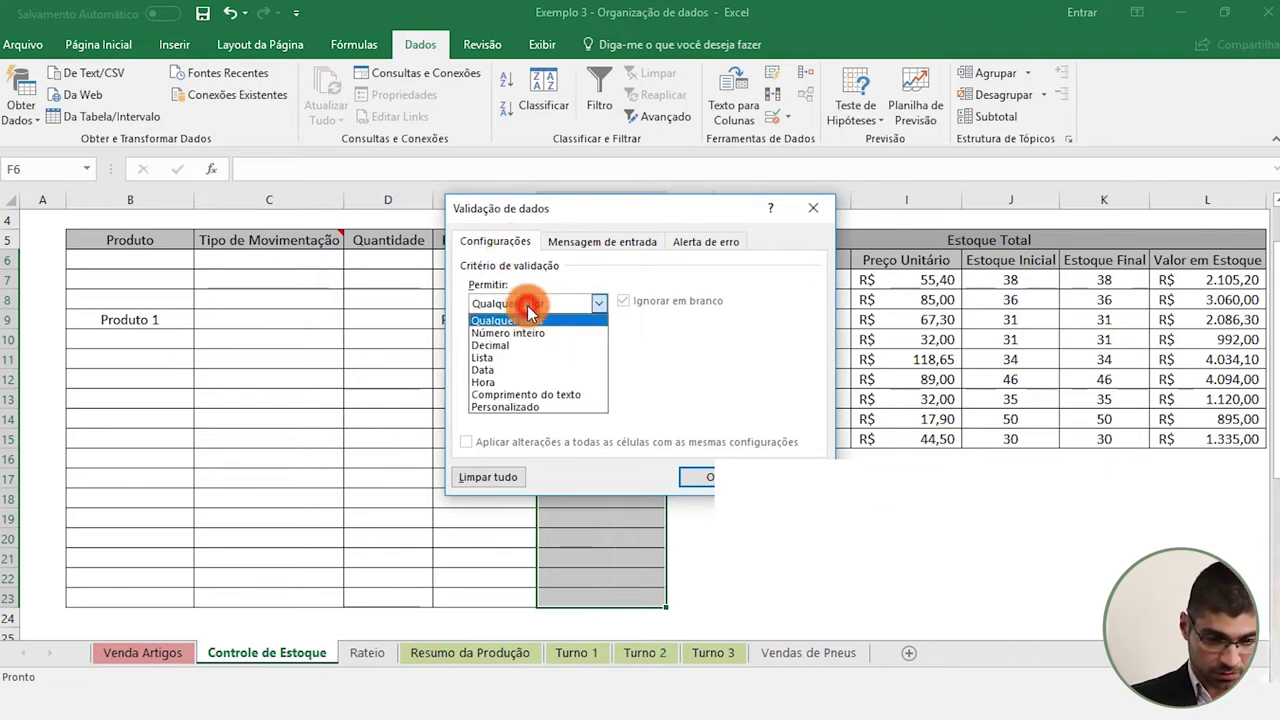
pyautogui.click(530, 369)
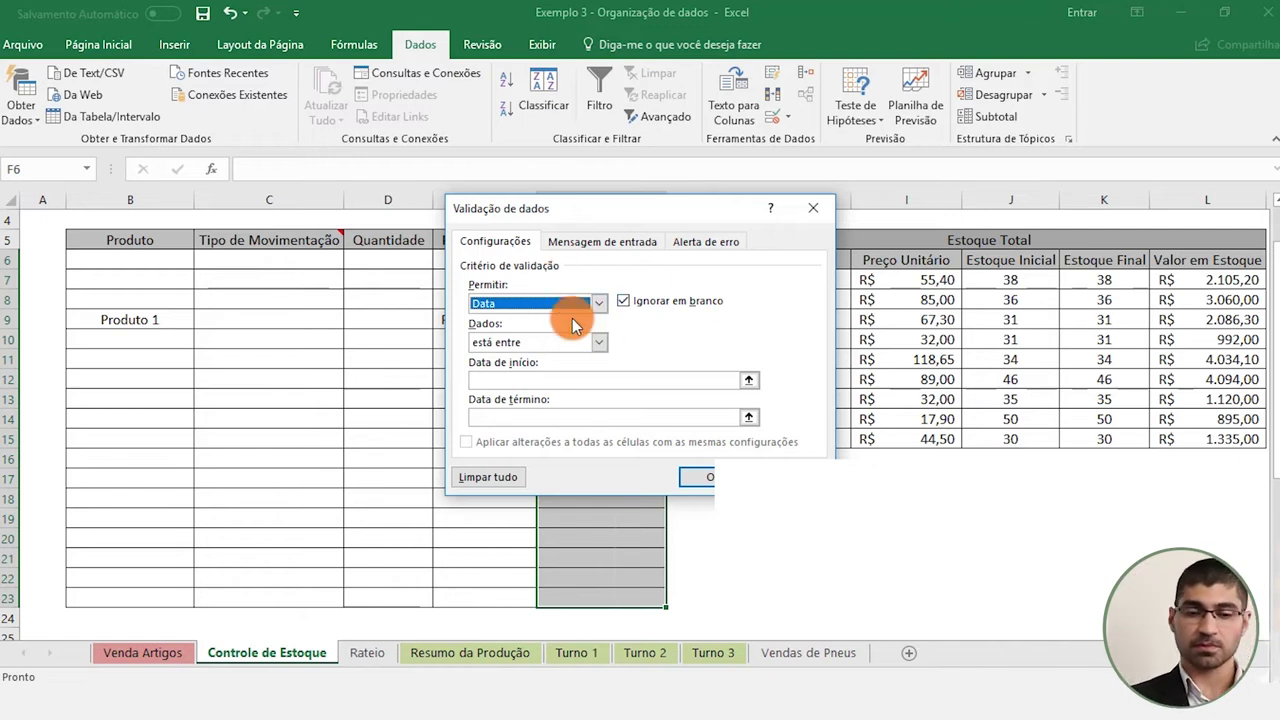
pyautogui.click(499, 298)
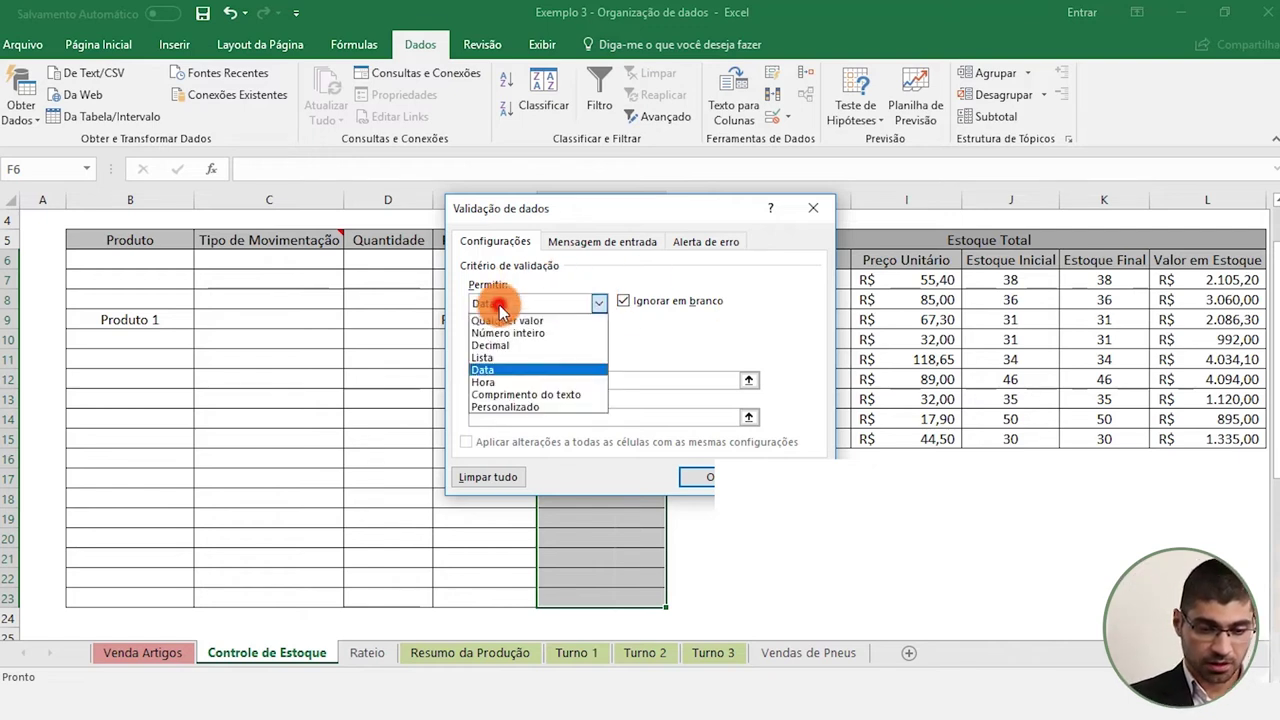
pyautogui.click(516, 369)
pyautogui.click(531, 344)
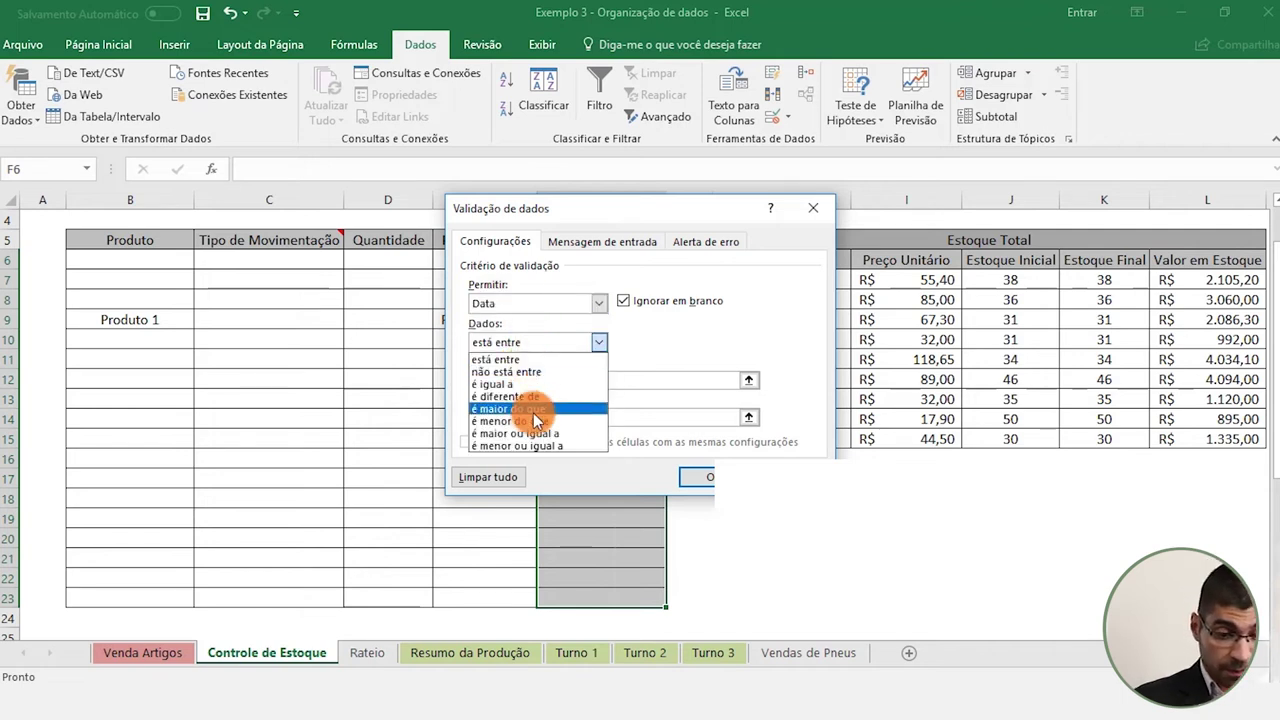
pyautogui.click(529, 444)
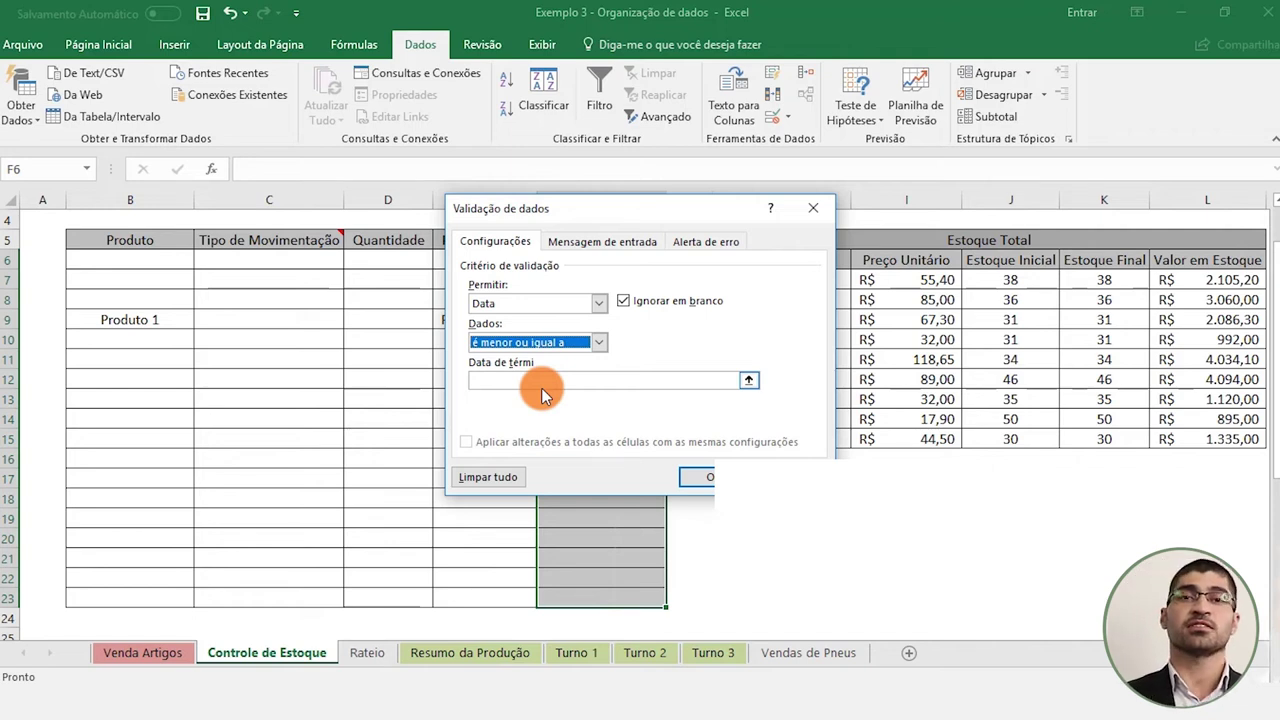
pyautogui.click(483, 381)
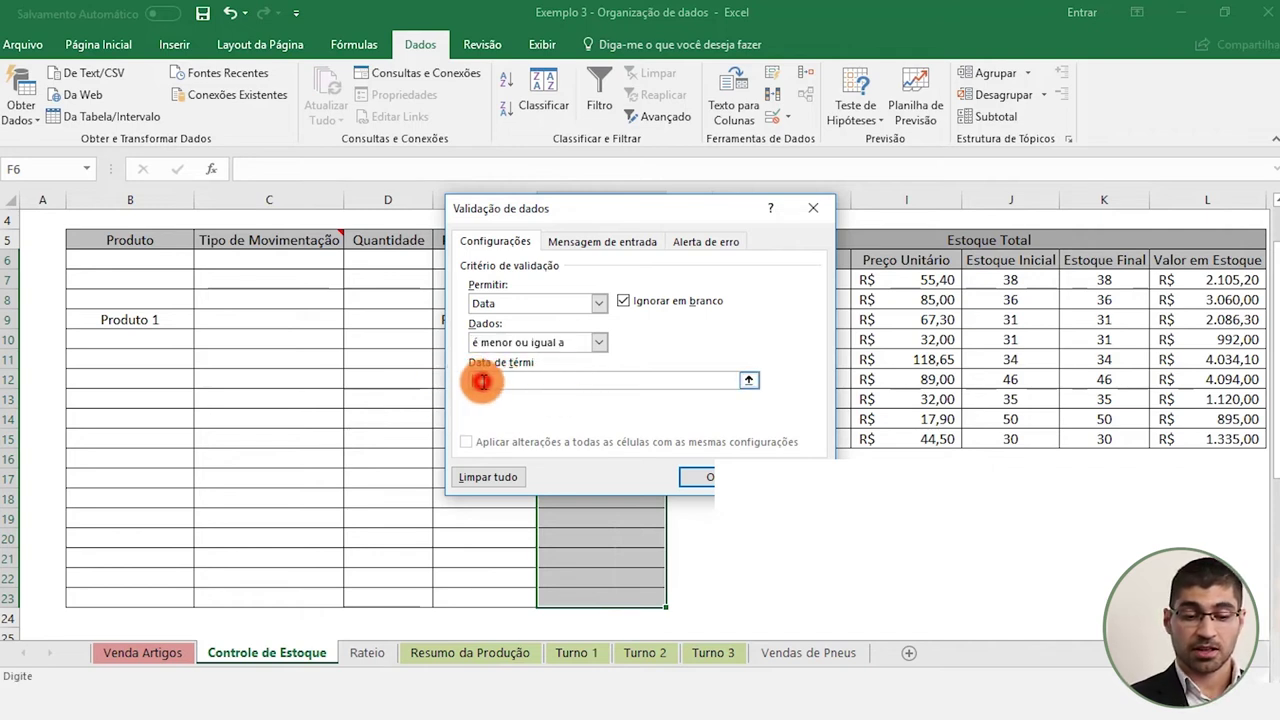
# Enter =HOJE() as the end date so Data entries cannot be later than today.
pyautogui.write('=')
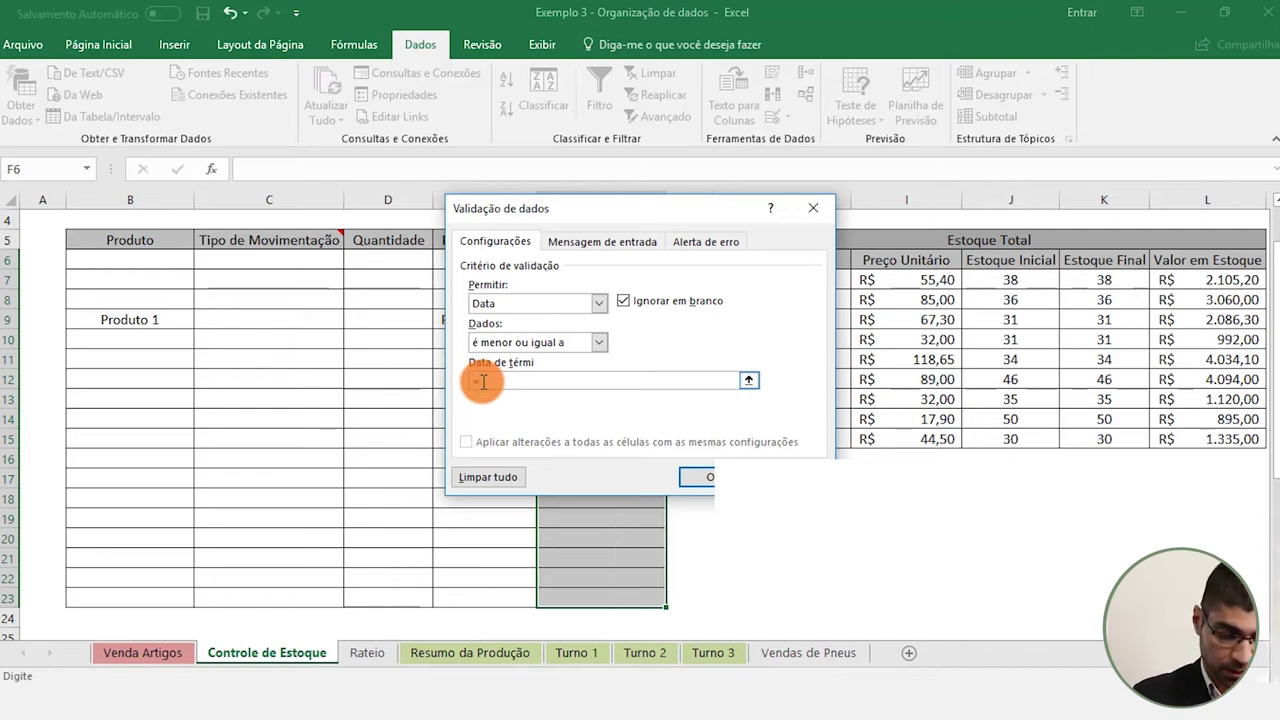
pyautogui.write('hoje')
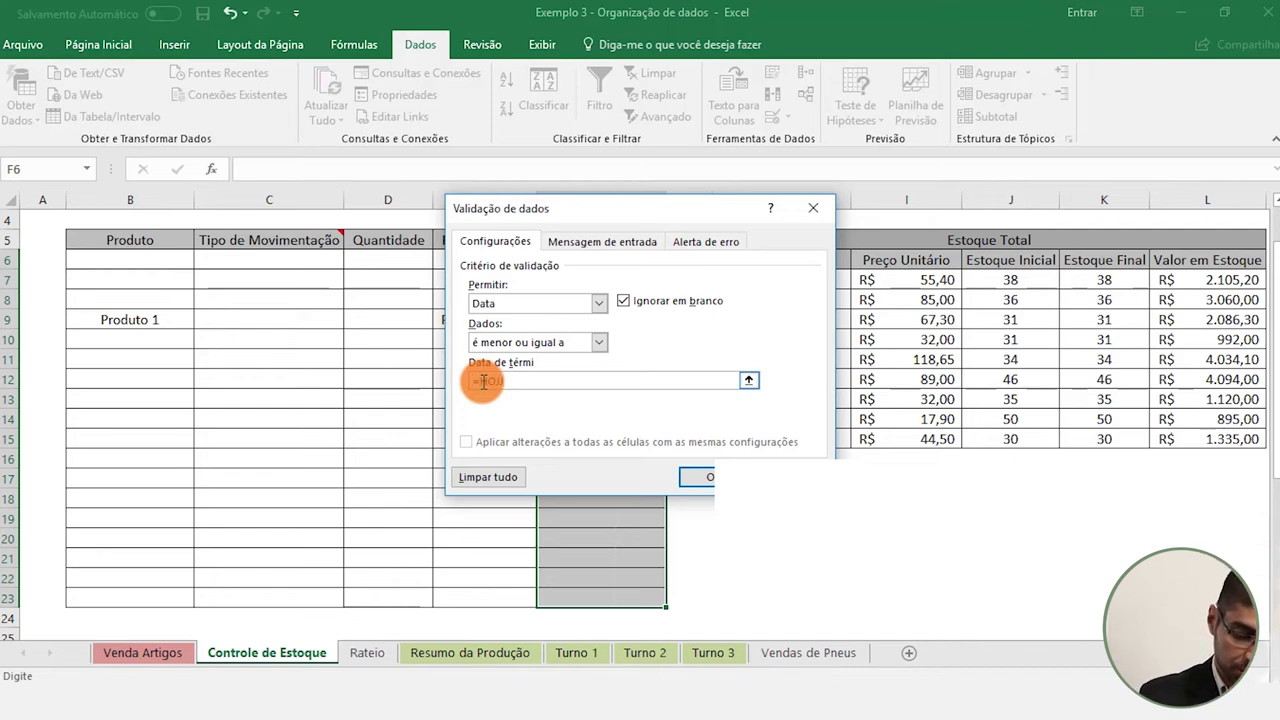
pyautogui.write('()')
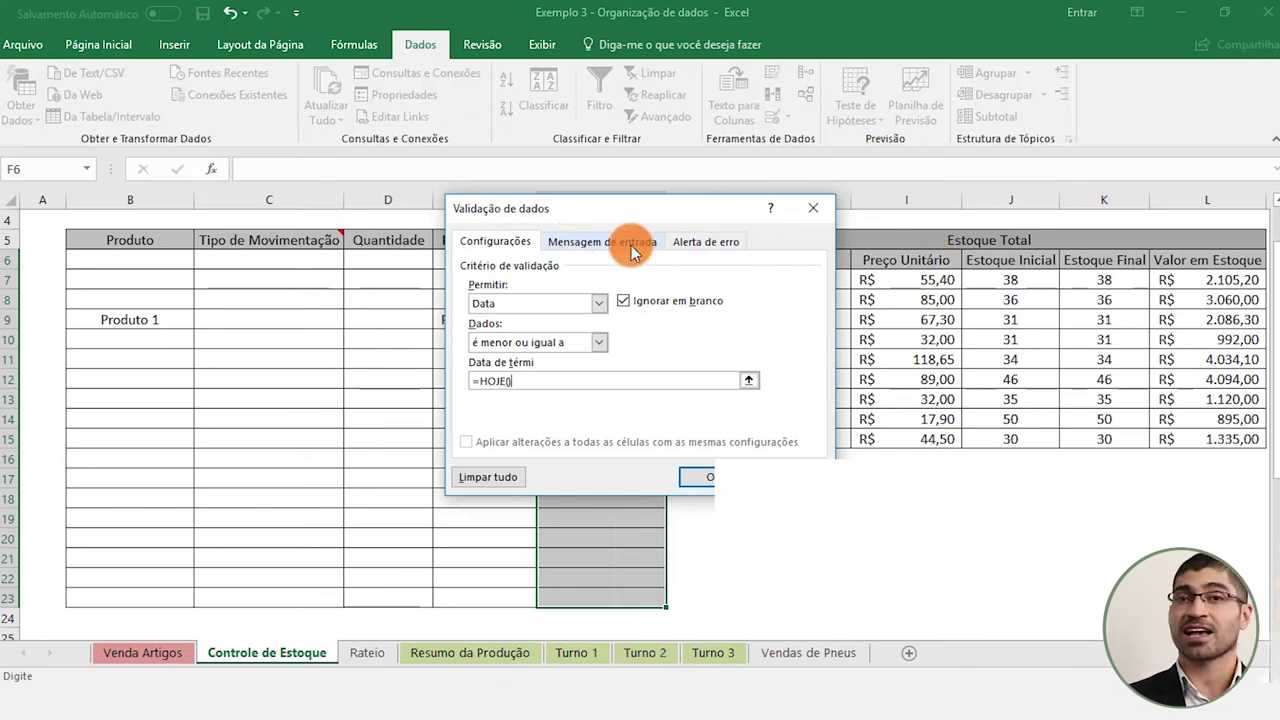
pyautogui.click(612, 245)
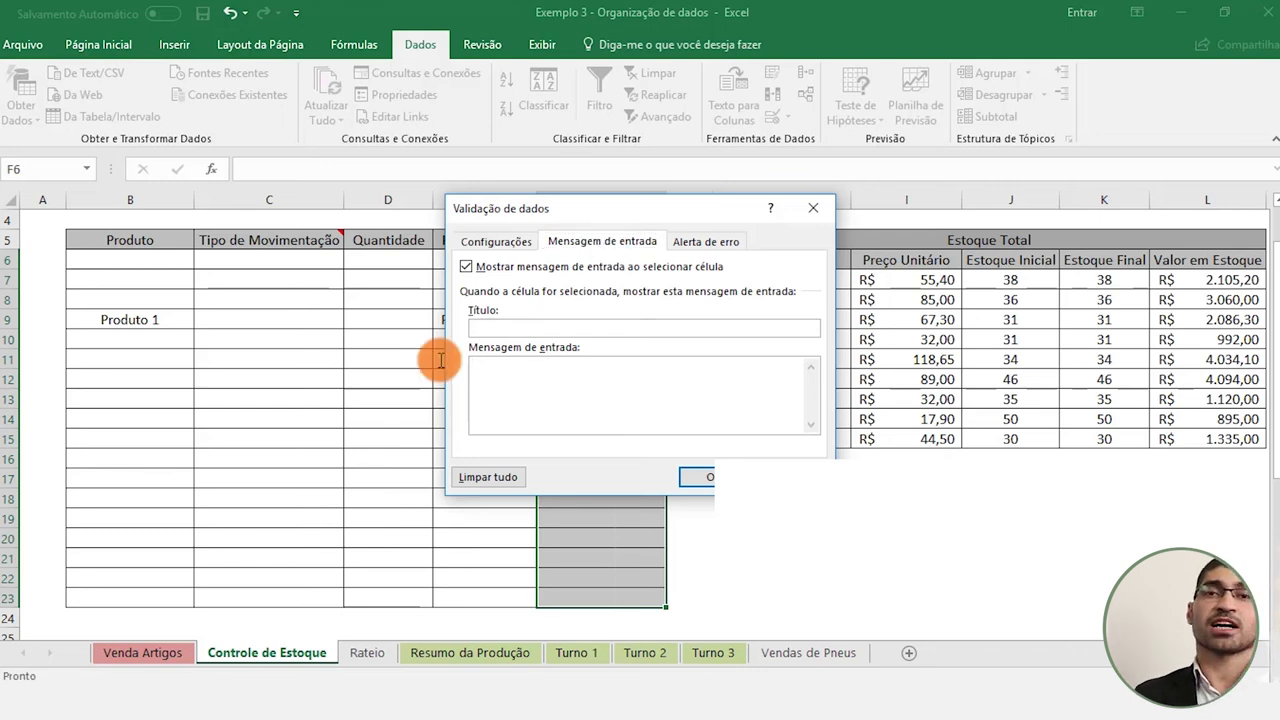
# Enter the input message 'As datas inseridas devem ser igual ou anteriores a hoje' and confirm the validation.
pyautogui.write('As ')
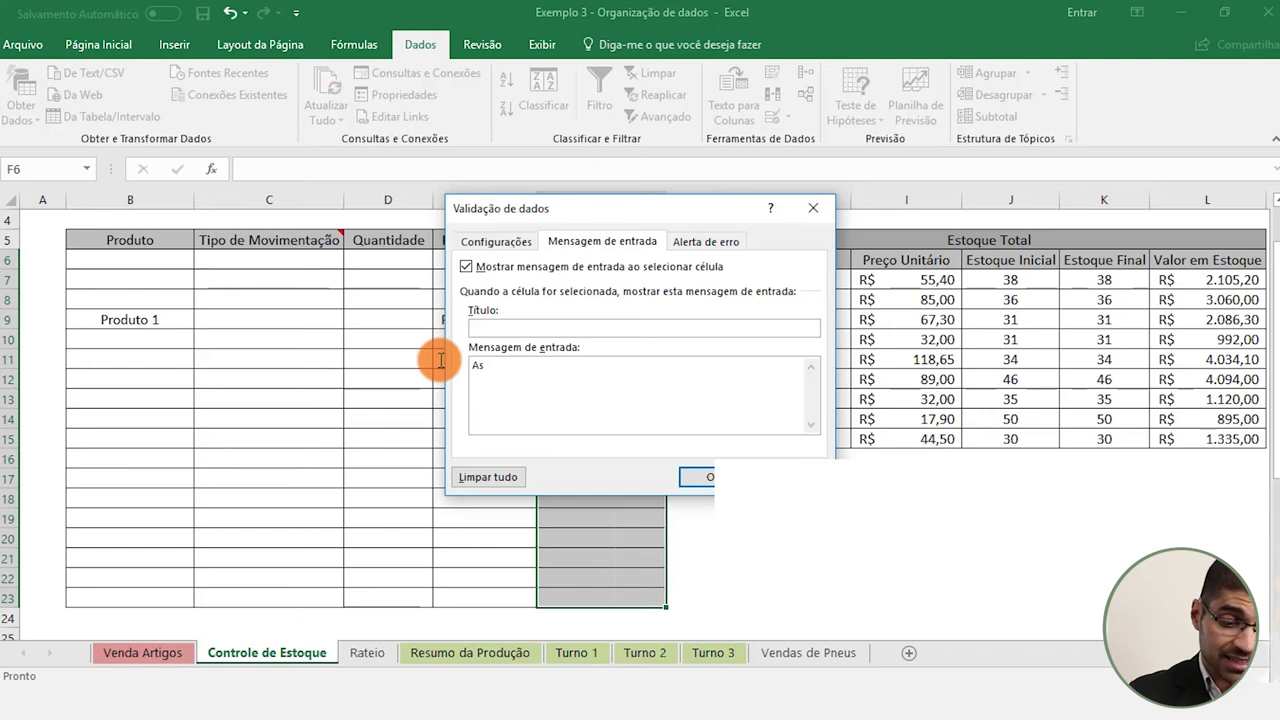
pyautogui.write('datas')
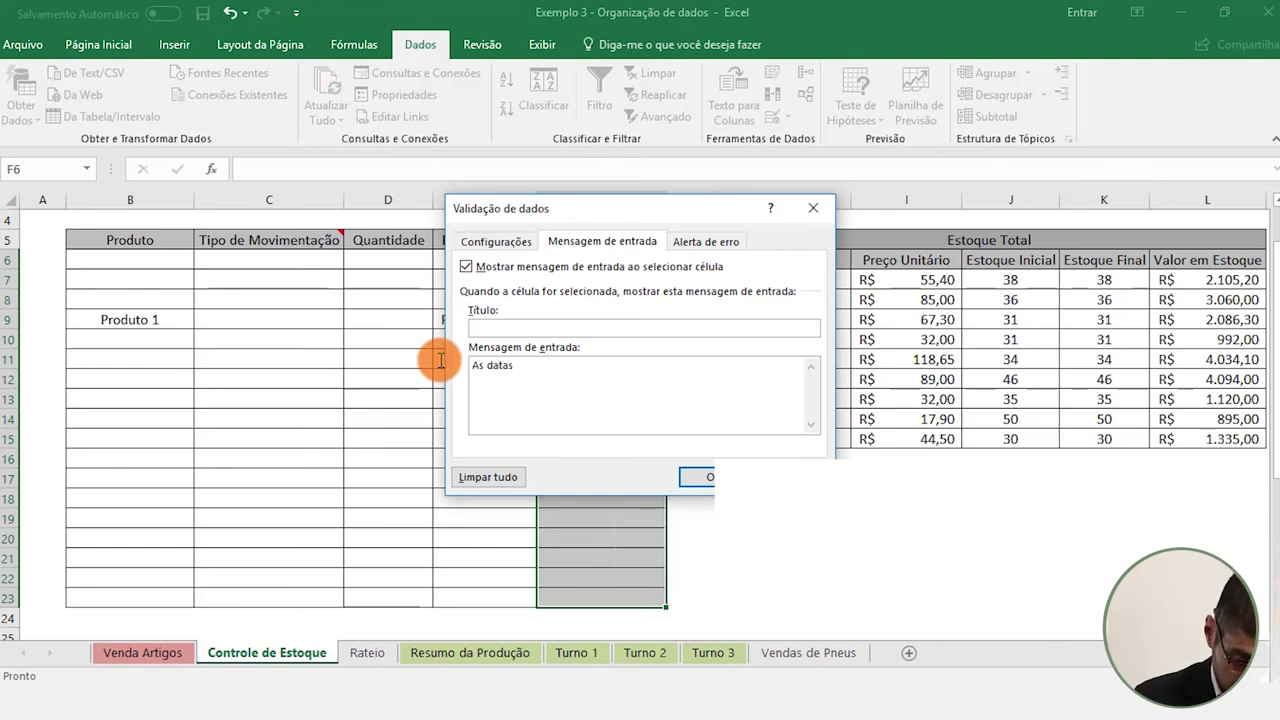
pyautogui.write(' inseridas')
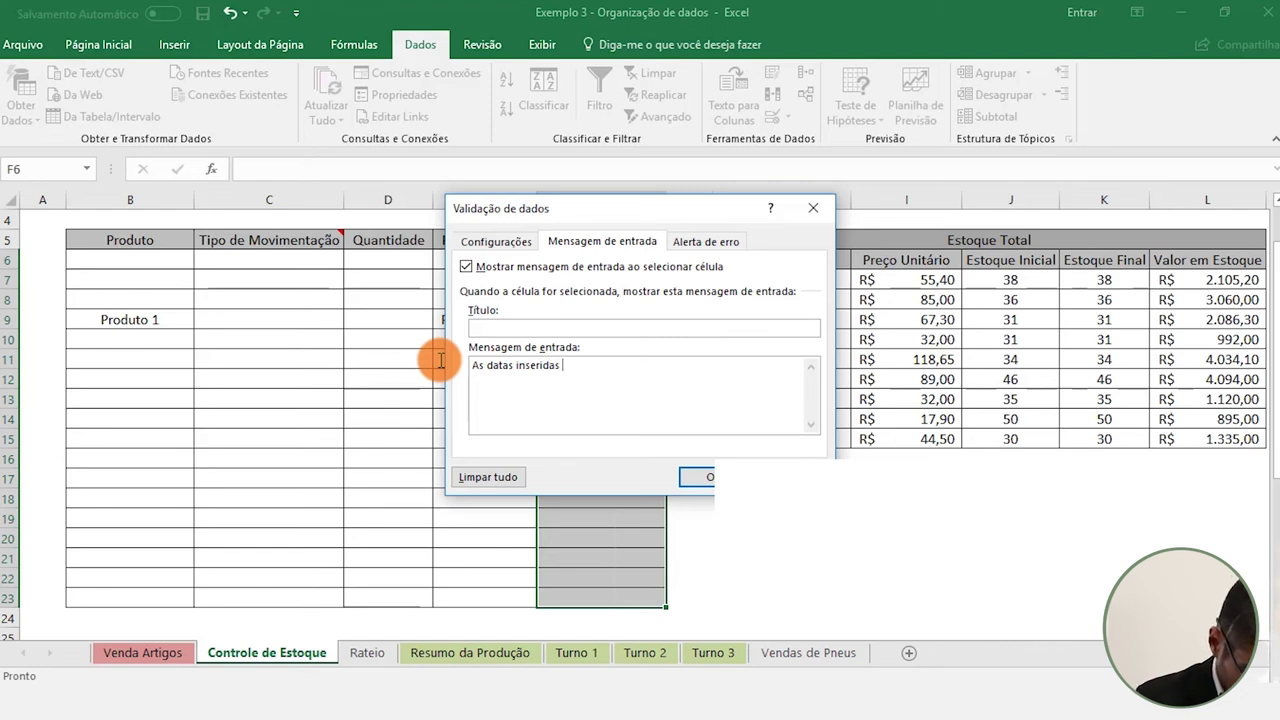
pyautogui.write(' deve')
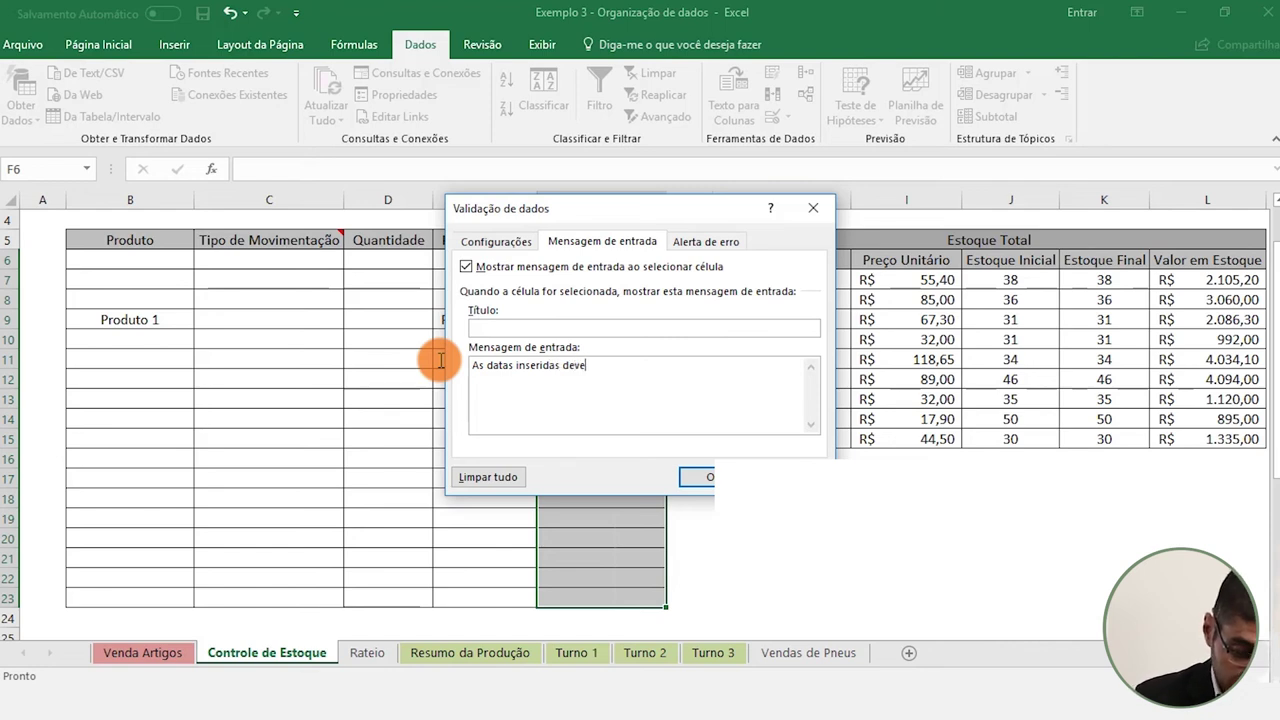
pyautogui.write('m ser igual ou anteriores a hoje')
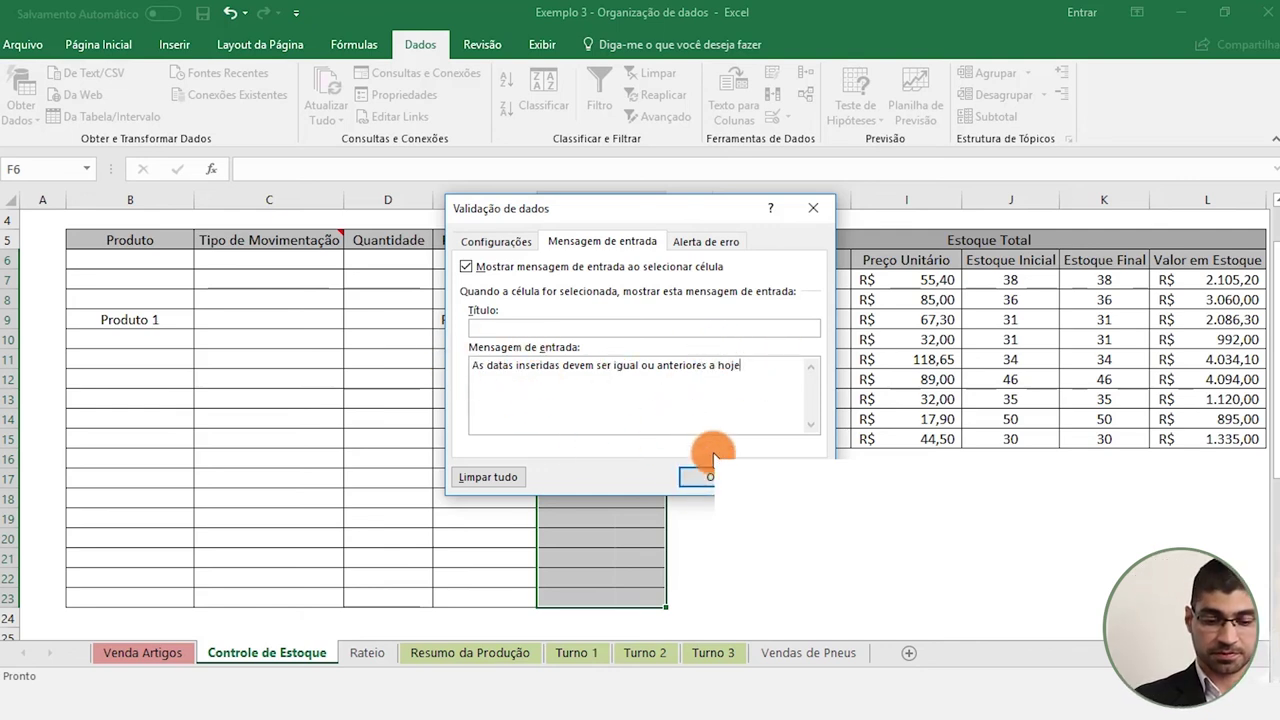
pyautogui.click(704, 479)
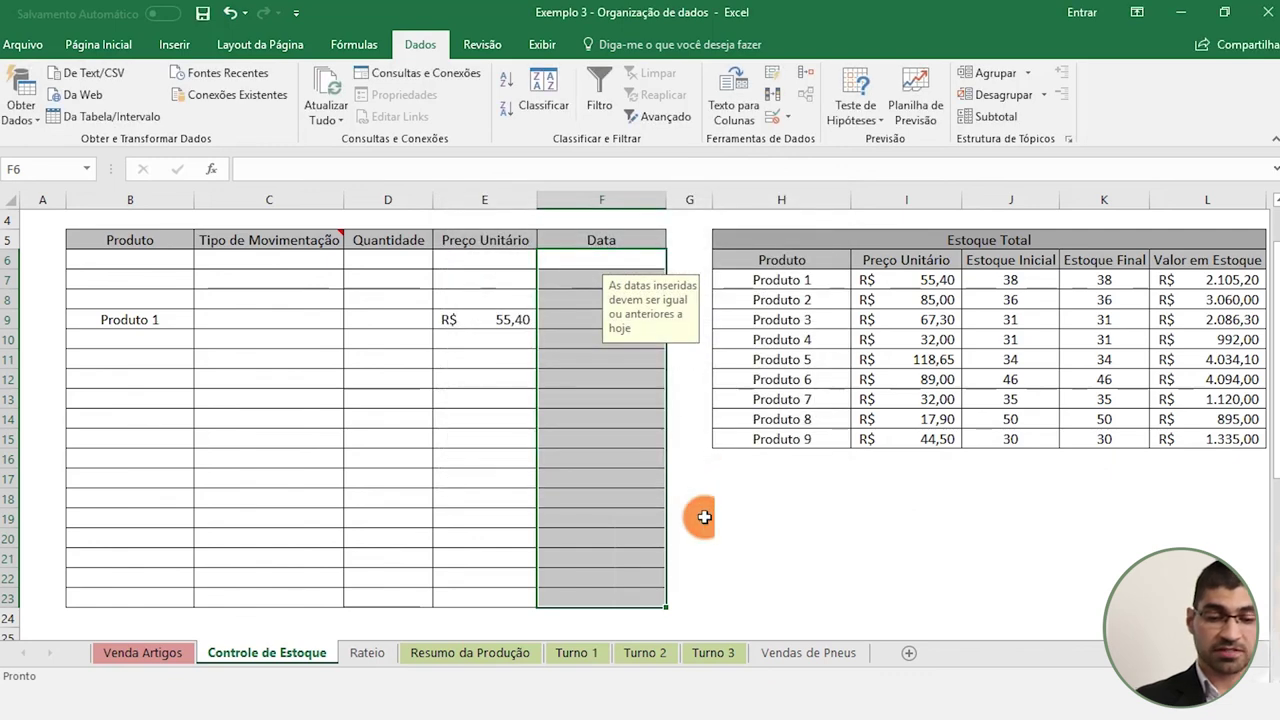
pyautogui.click(703, 518)
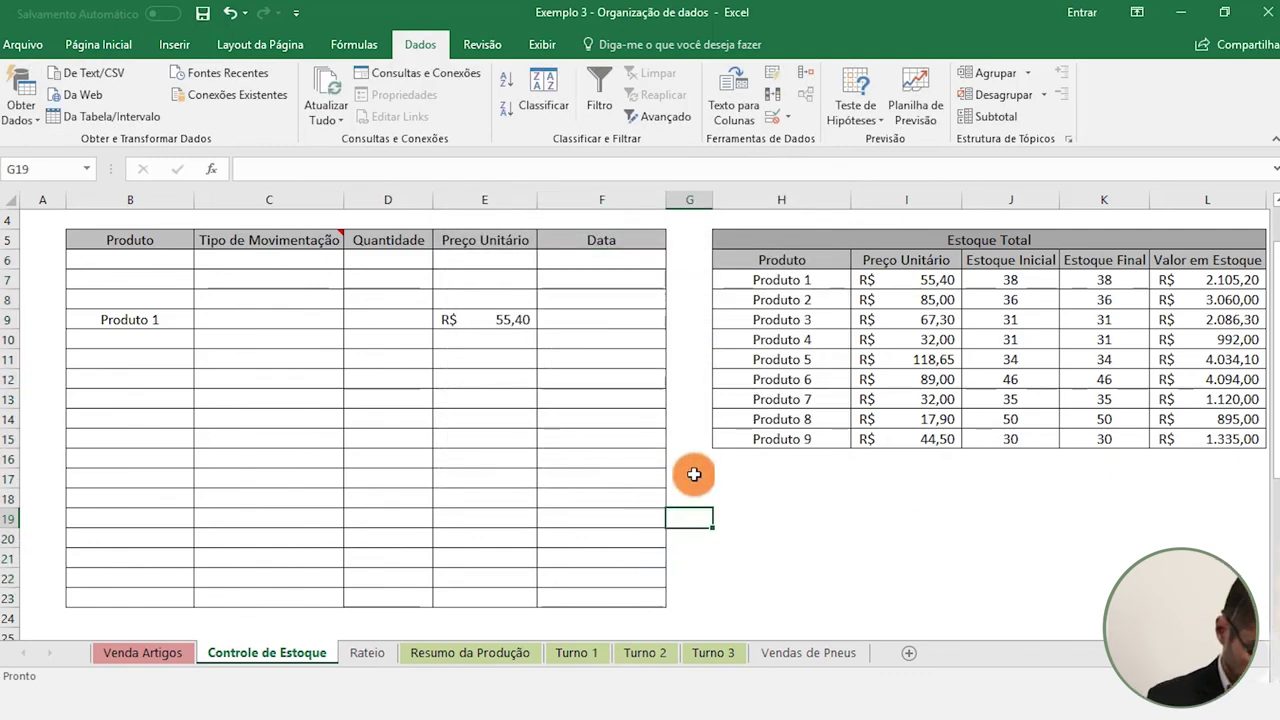
pyautogui.click(679, 413)
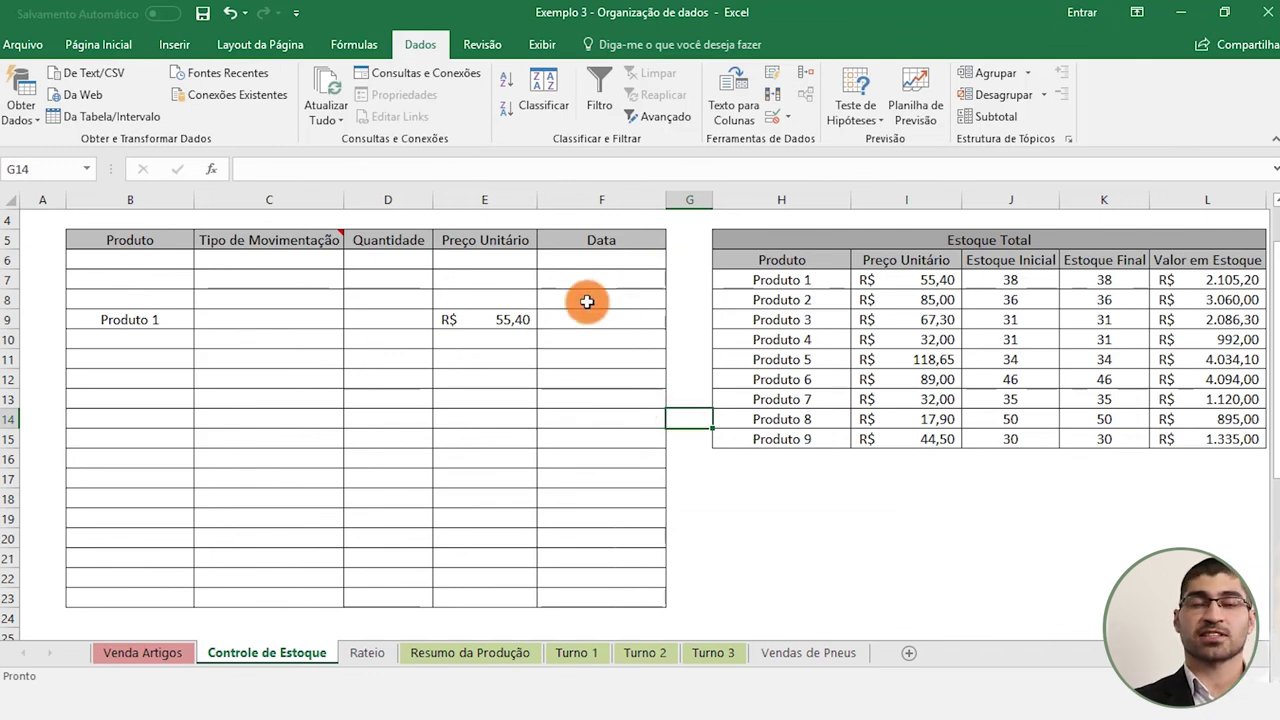
pyautogui.click(580, 319)
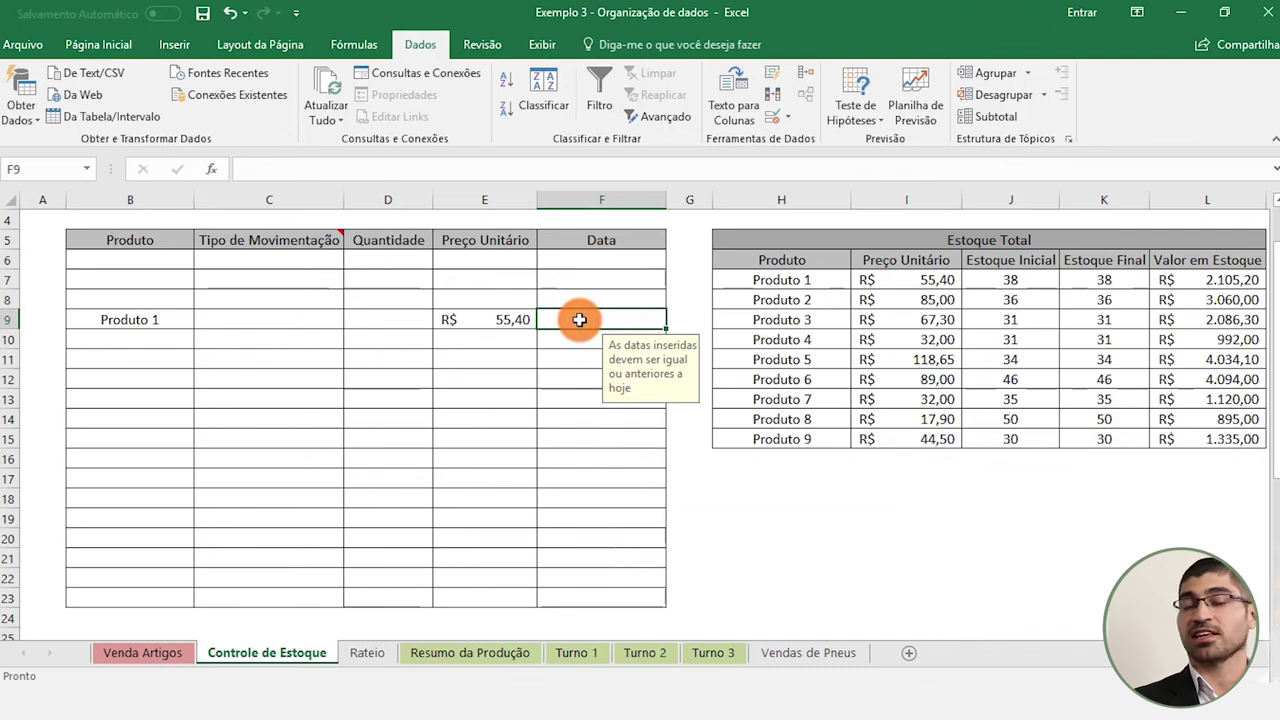